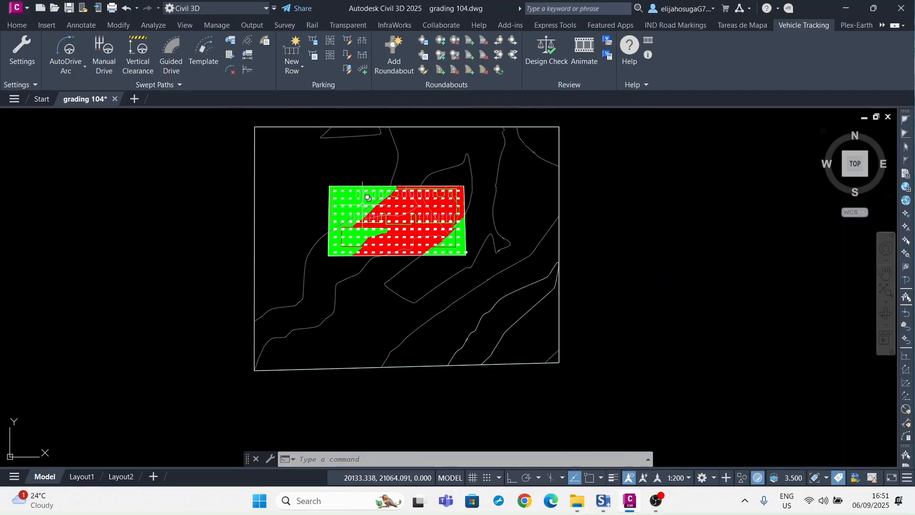
Change the cut-and-fill surface's style to Border Only.
{"action": "left_click", "coordinate": [328, 233]}
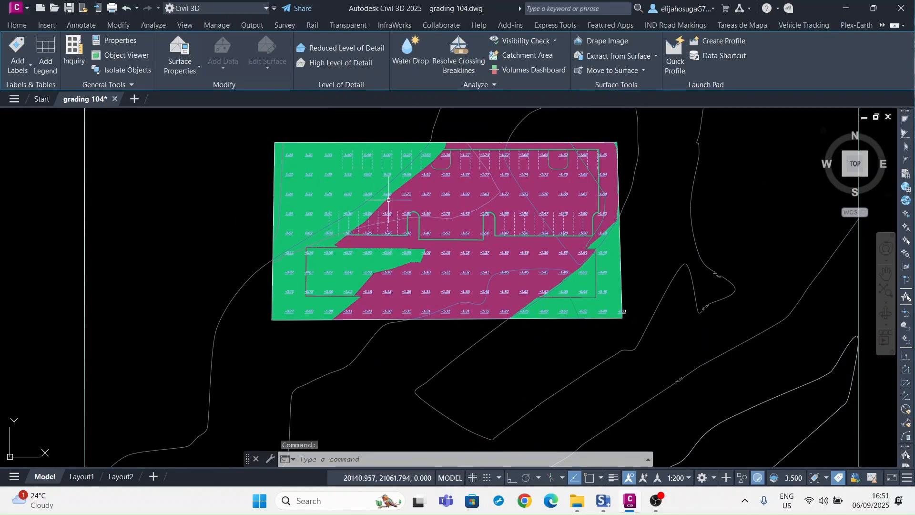
{"action": "double_click", "coordinate": [297, 141]}
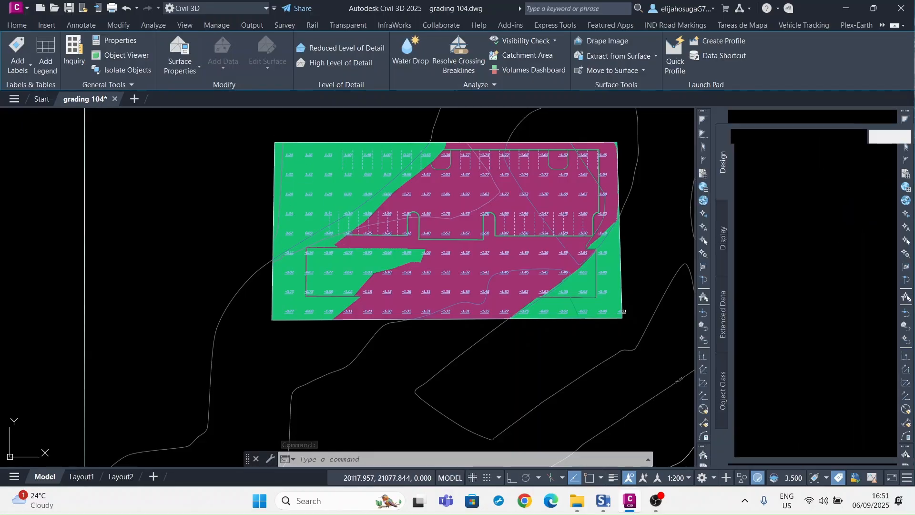
{"action": "left_click", "coordinate": [861, 180]}
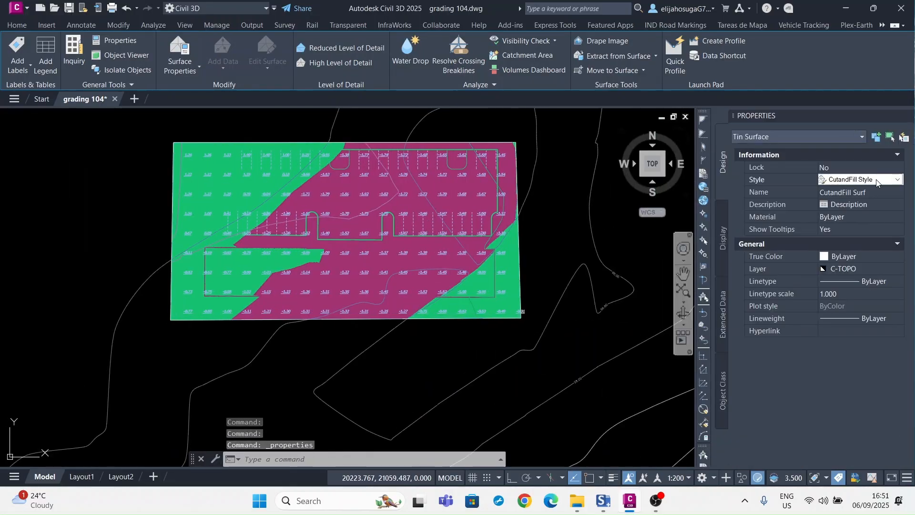
{"action": "left_click", "coordinate": [861, 180]}
{"action": "left_click", "coordinate": [844, 195]}
{"action": "scroll", "coordinate": [400, 281], "scroll_direction": "down", "scroll_amount": 2}
{"action": "middle_click_drag", "start_coordinate": [337, 252], "coordinate": [382, 251]}
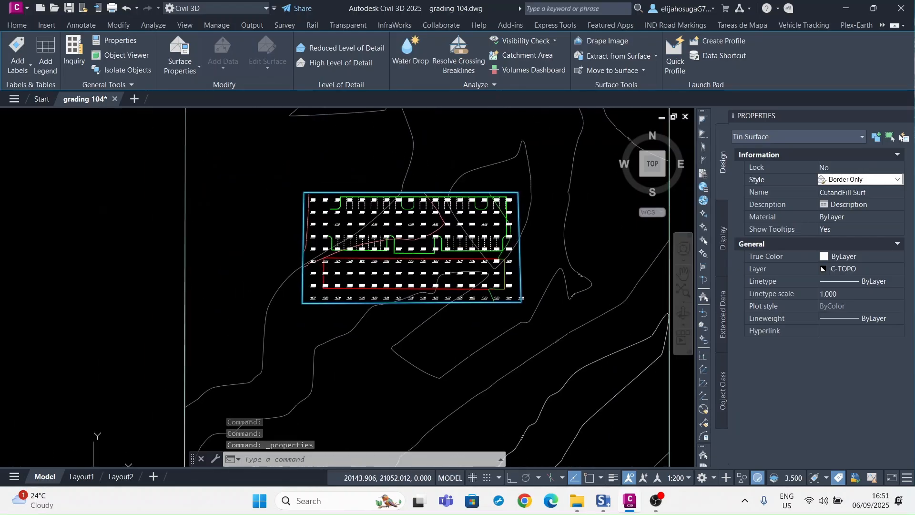
Turn off the layer holding the cut/fill depth labels and close the object properties.
{"action": "scroll", "coordinate": [340, 196], "scroll_direction": "up", "scroll_amount": 4}
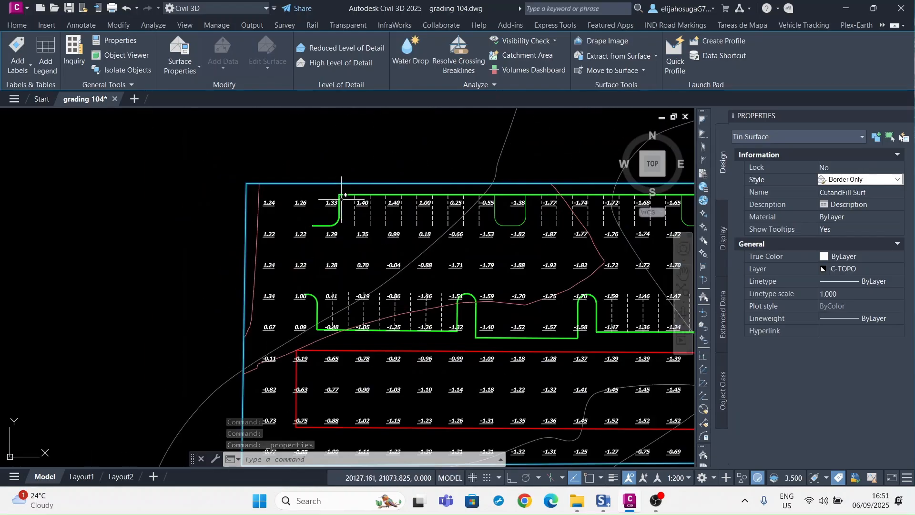
{"action": "left_click", "coordinate": [17, 25]}
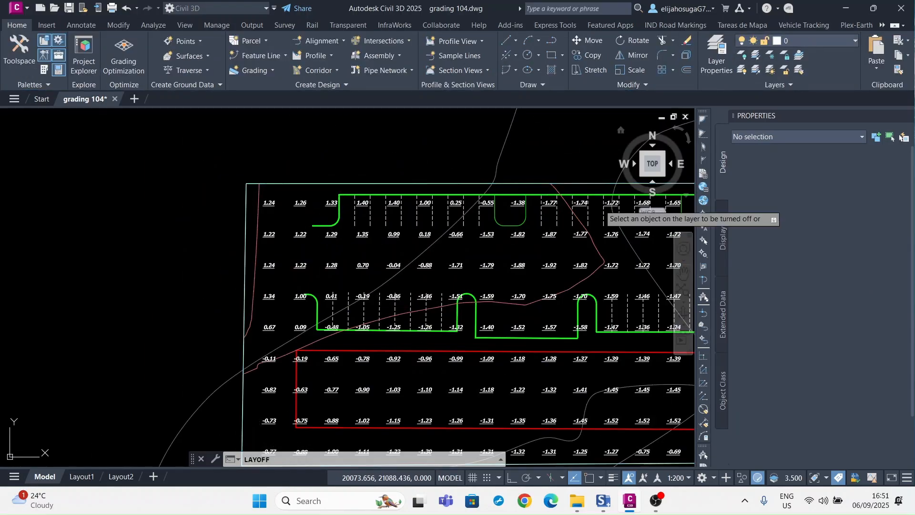
{"action": "left_click", "coordinate": [550, 238]}
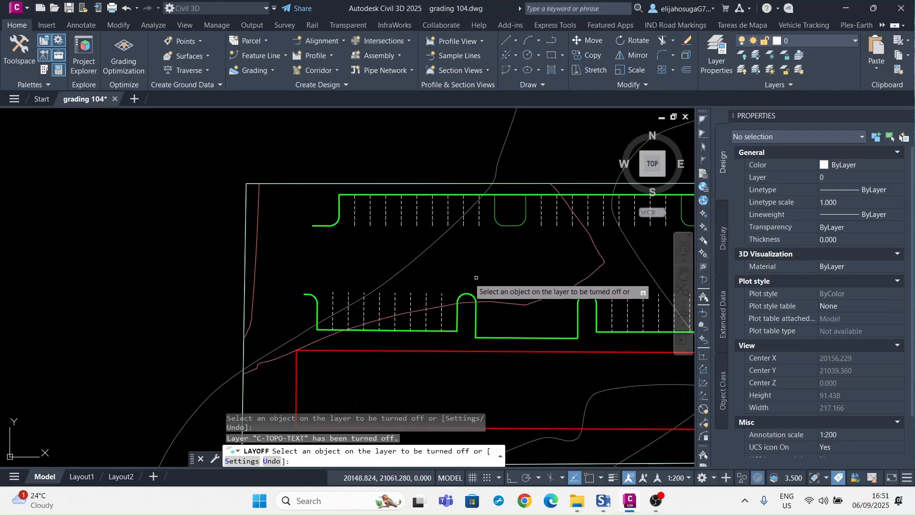
{"action": "scroll", "coordinate": [391, 232], "scroll_direction": "down", "scroll_amount": 3}
{"action": "key", "text": "Escape"}
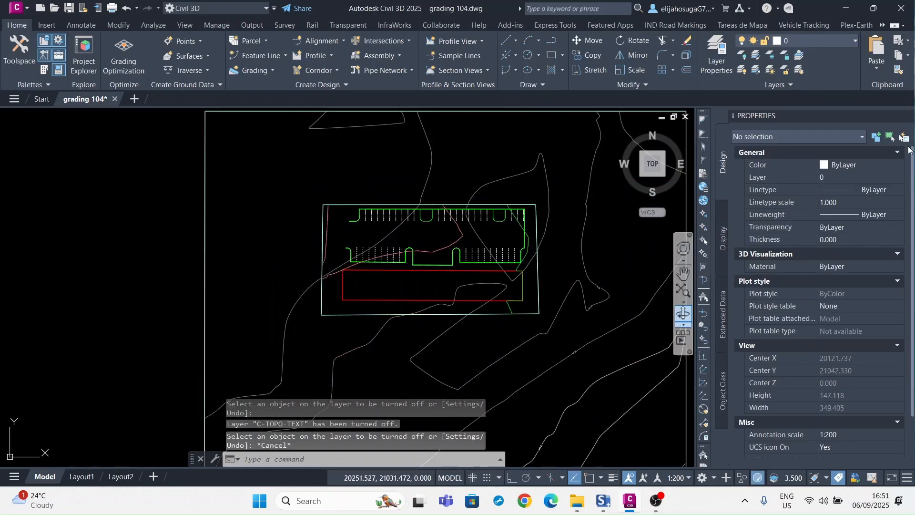
{"action": "left_click", "coordinate": [906, 116]}
Examine the existing parking layout, checking the dashed bay lines, the green kerb edges and their position on the site.
{"action": "scroll", "coordinate": [423, 229], "scroll_direction": "up", "scroll_amount": 2}
{"action": "middle_click_drag", "start_coordinate": [450, 244], "coordinate": [367, 222]}
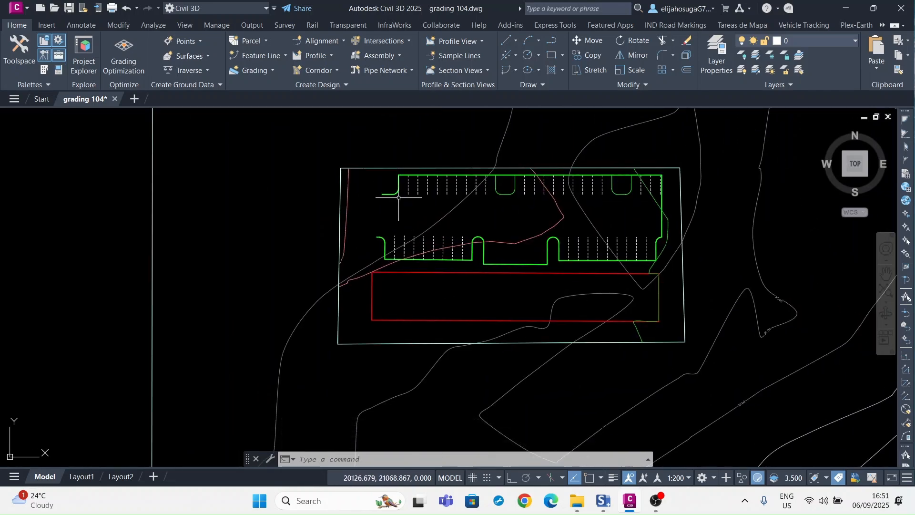
{"action": "scroll", "coordinate": [429, 190], "scroll_direction": "up", "scroll_amount": 3}
{"action": "middle_click_drag", "start_coordinate": [431, 189], "coordinate": [433, 219]}
{"action": "scroll", "coordinate": [434, 222], "scroll_direction": "up", "scroll_amount": 2}
{"action": "scroll", "coordinate": [426, 215], "scroll_direction": "down", "scroll_amount": 2}
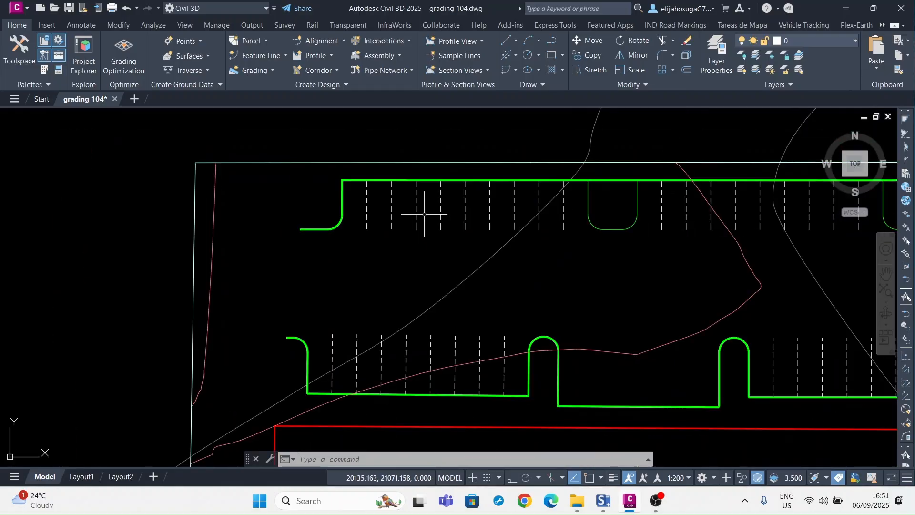
{"action": "left_click", "coordinate": [366, 206]}
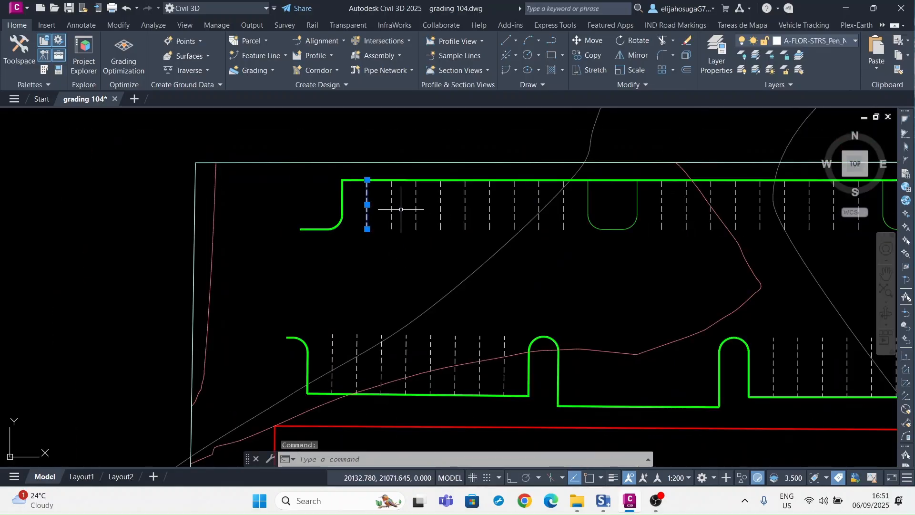
{"action": "scroll", "coordinate": [400, 208], "scroll_direction": "up", "scroll_amount": 3}
{"action": "scroll", "coordinate": [403, 234], "scroll_direction": "down", "scroll_amount": 5}
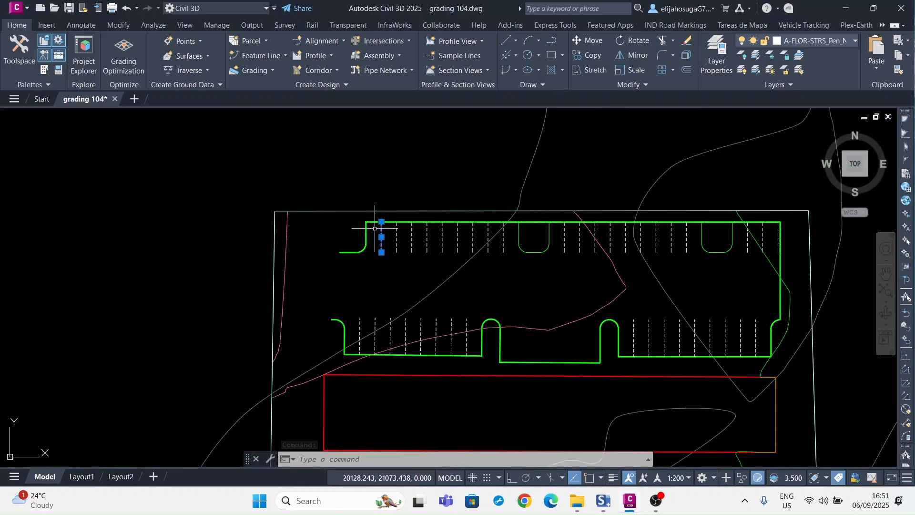
{"action": "left_click", "coordinate": [350, 252]}
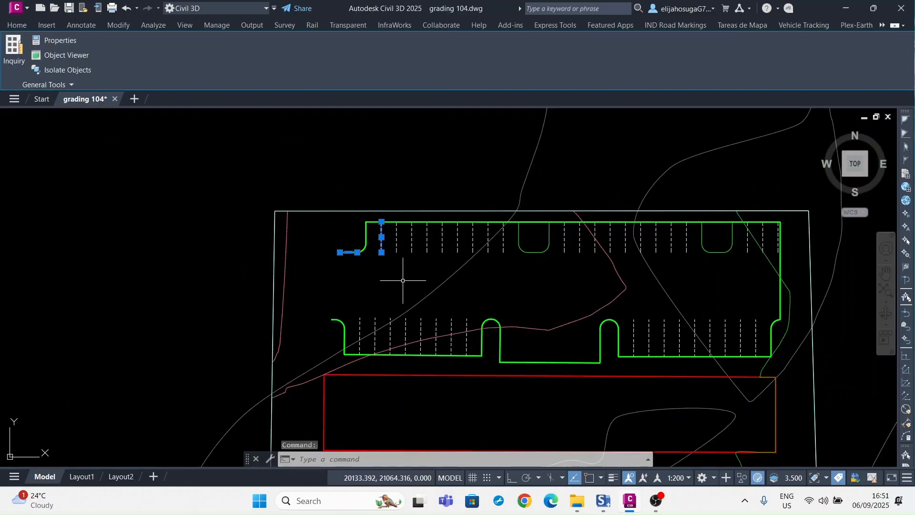
{"action": "key", "text": "Escape"}
{"action": "key", "text": "Escape"}
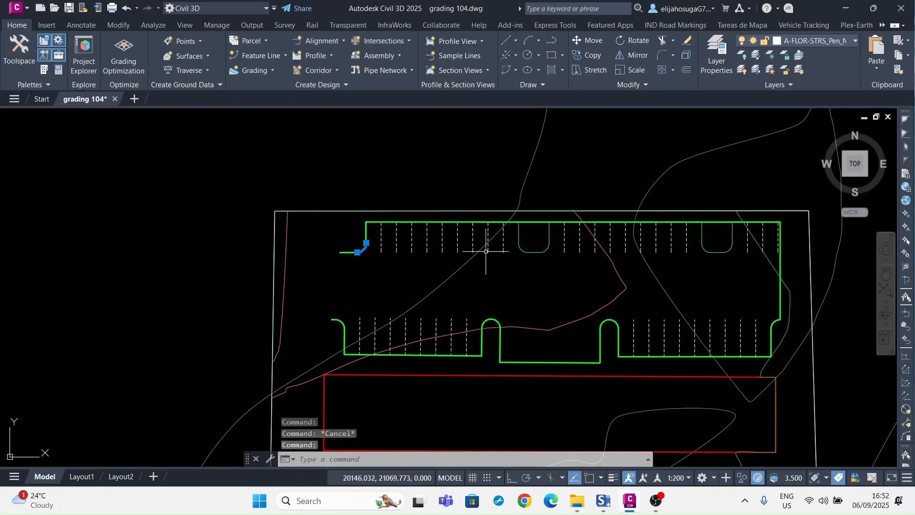
{"action": "left_click", "coordinate": [412, 355]}
{"action": "key", "text": "Escape"}
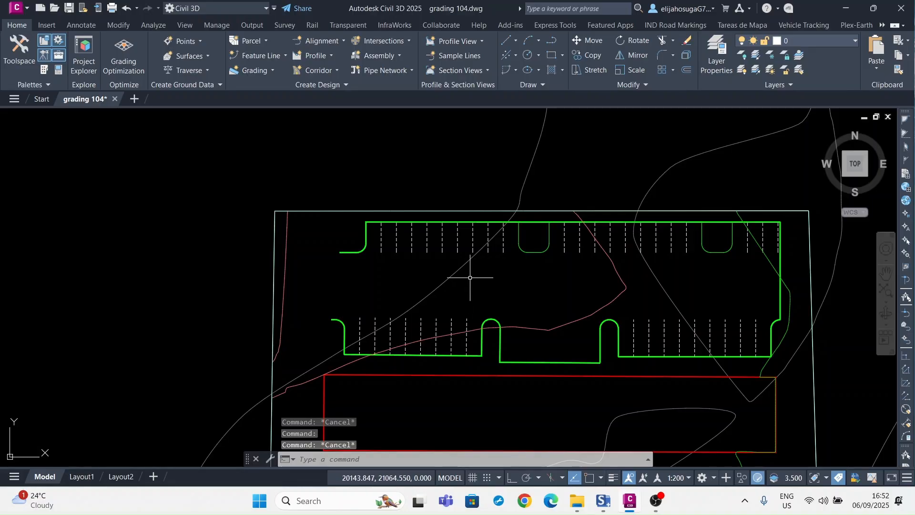
{"action": "scroll", "coordinate": [443, 277], "scroll_direction": "up", "scroll_amount": 2}
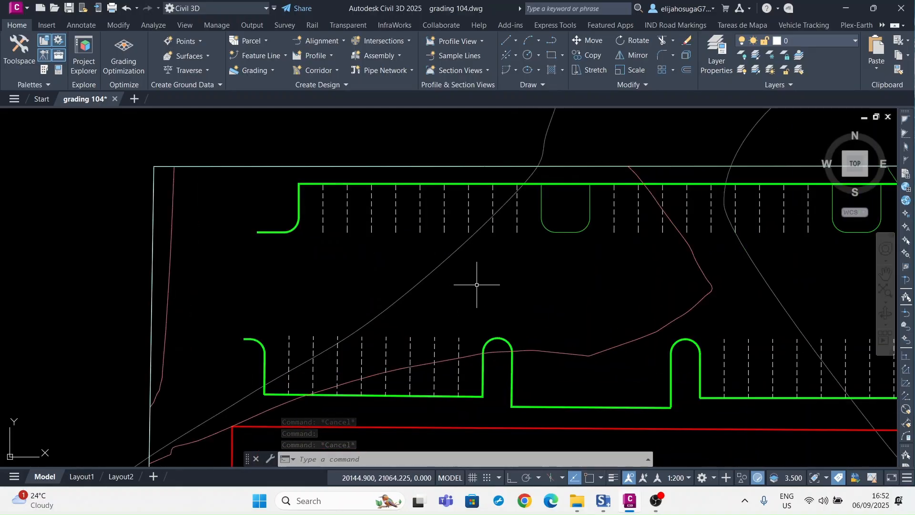
{"action": "scroll", "coordinate": [493, 277], "scroll_direction": "down", "scroll_amount": 2}
{"action": "scroll", "coordinate": [474, 255], "scroll_direction": "up", "scroll_amount": 2}
{"action": "scroll", "coordinate": [535, 262], "scroll_direction": "down", "scroll_amount": 6}
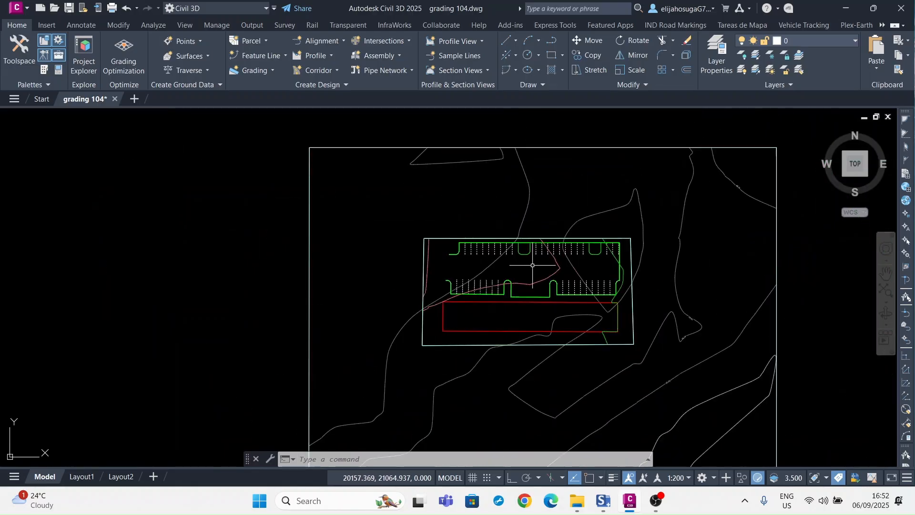
{"action": "middle_click_drag", "start_coordinate": [539, 263], "coordinate": [496, 265]}
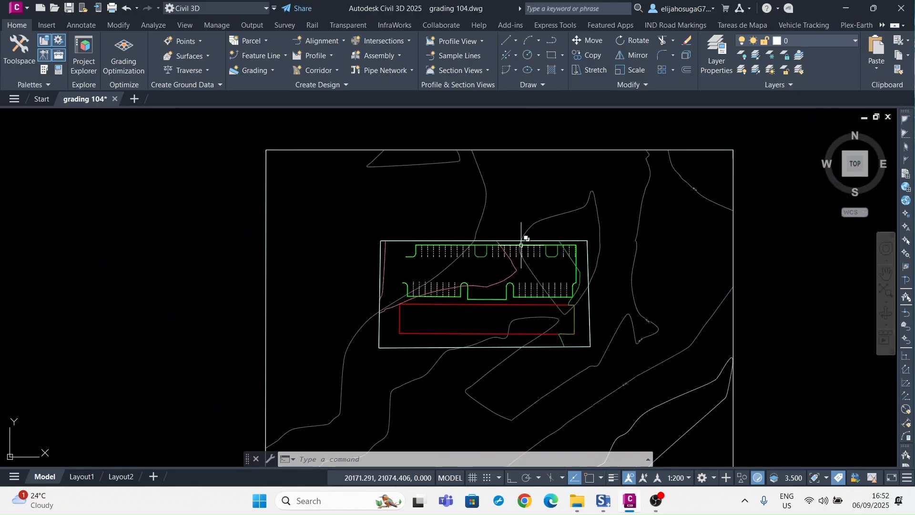
Start a new Vehicle Tracking parking row based on the British standard Design Bulletin 32 Second Edition, keeping the suggested standard name.
{"action": "left_click", "coordinate": [791, 26]}
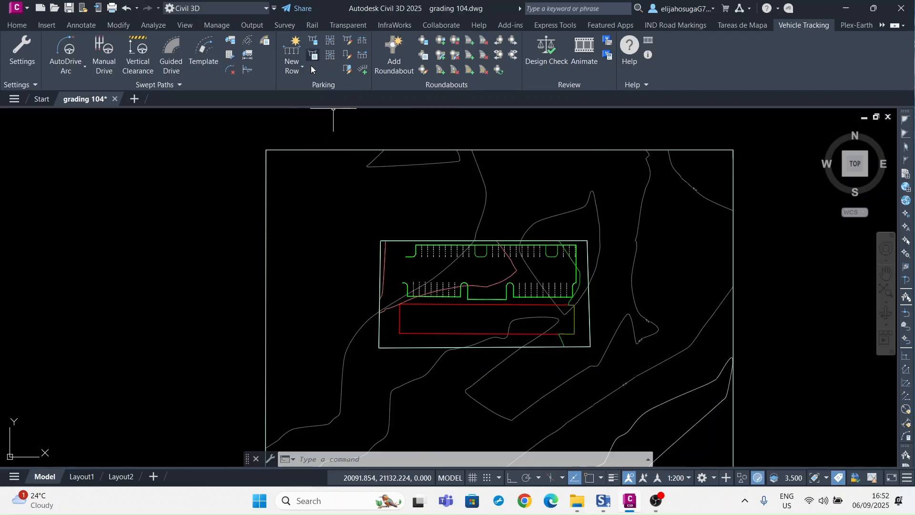
{"action": "left_click", "coordinate": [293, 47]}
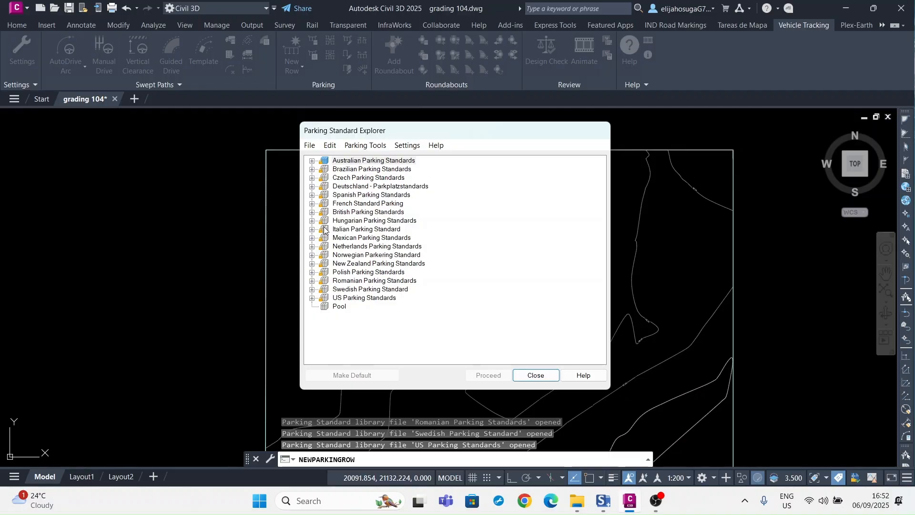
{"action": "left_click", "coordinate": [312, 212]}
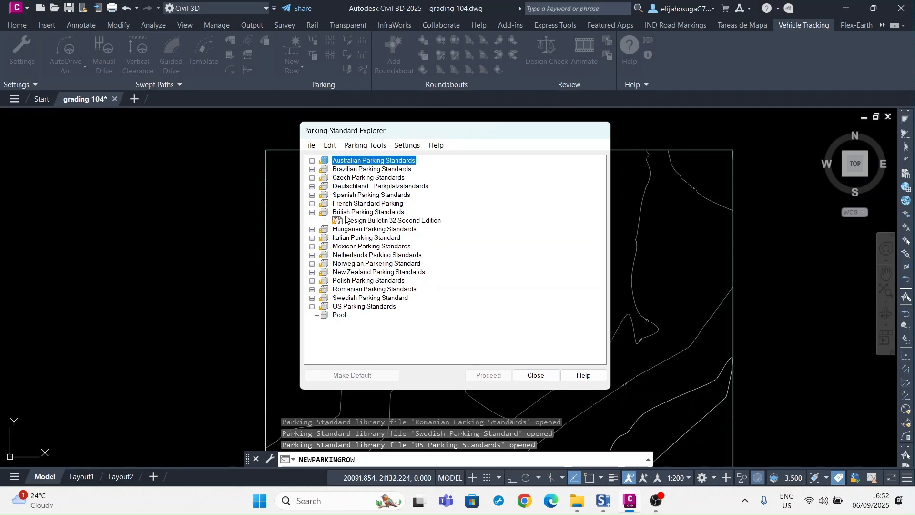
{"action": "left_click", "coordinate": [380, 221]}
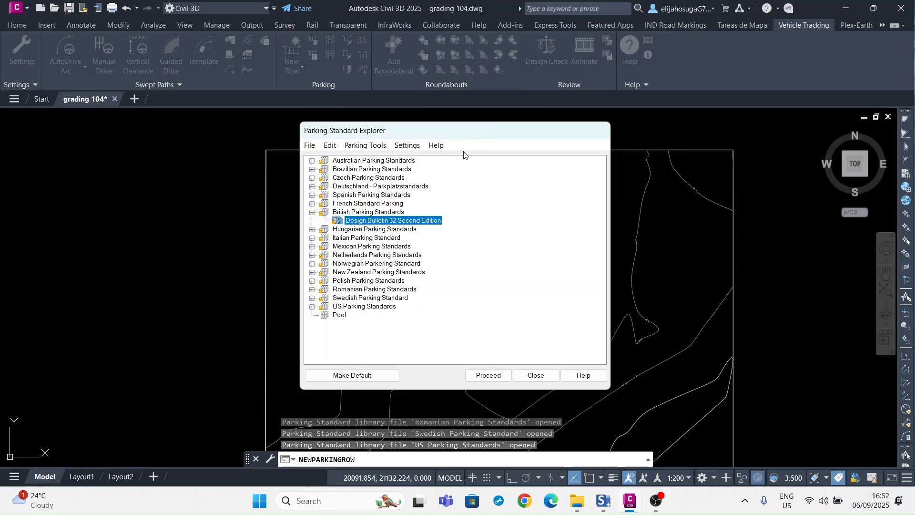
{"action": "left_click_drag", "start_coordinate": [471, 132], "coordinate": [443, 131]}
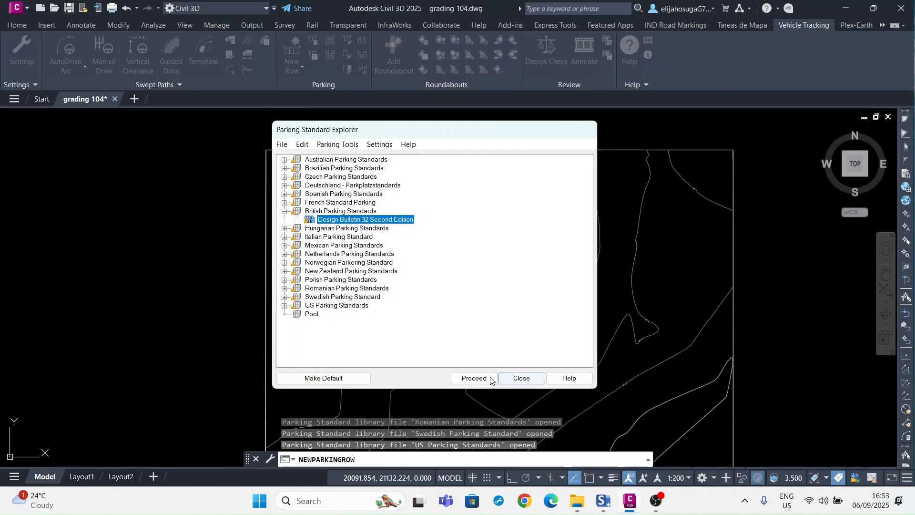
{"action": "left_click", "coordinate": [474, 378]}
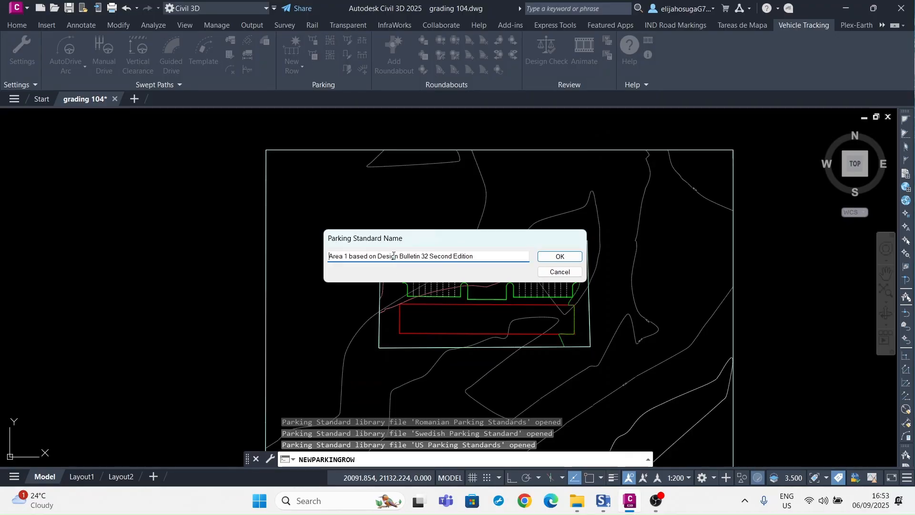
{"action": "left_click", "coordinate": [566, 258]}
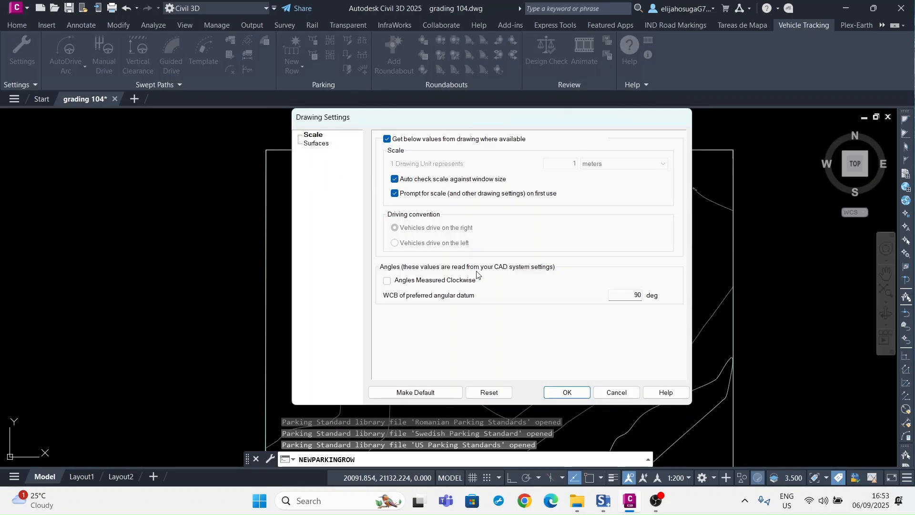
Set CutandFill Surf as the final surface by picking it in the drawing, and enable projecting the plan onto the final surface.
{"action": "left_click", "coordinate": [316, 144]}
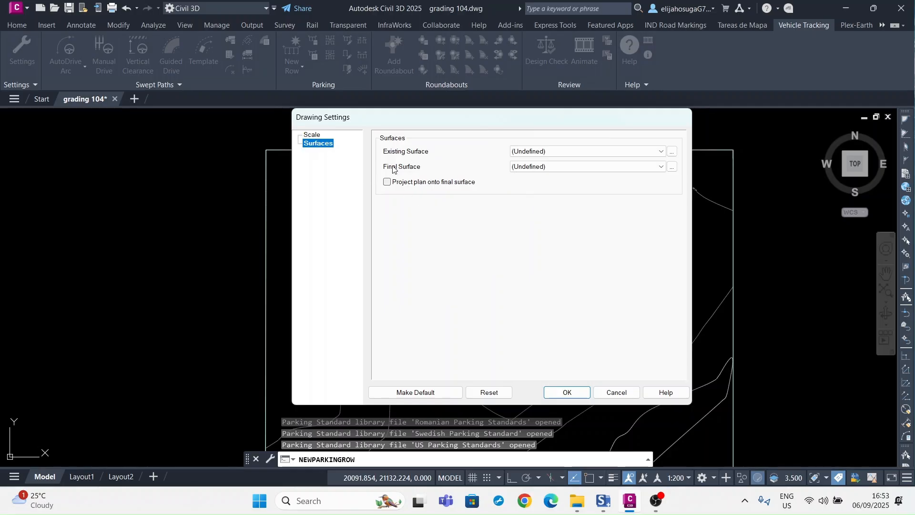
{"action": "left_click", "coordinate": [574, 169]}
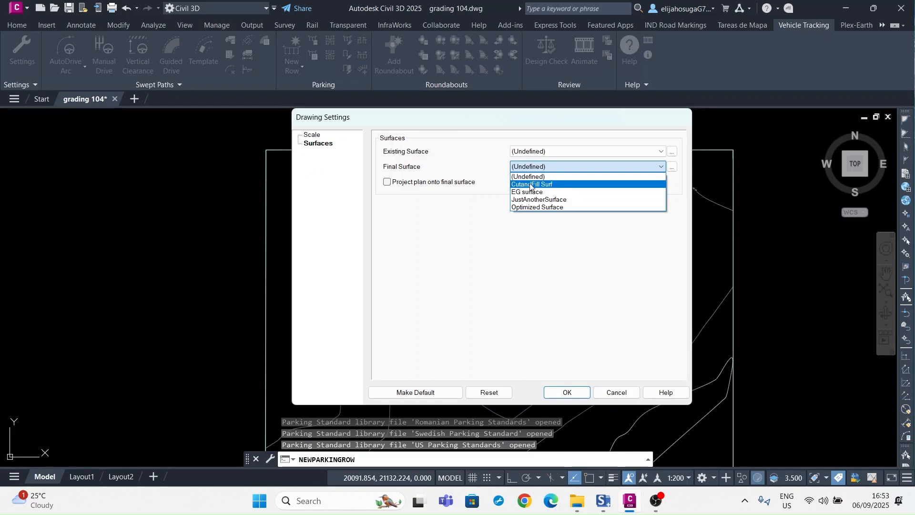
{"action": "left_click", "coordinate": [670, 167]}
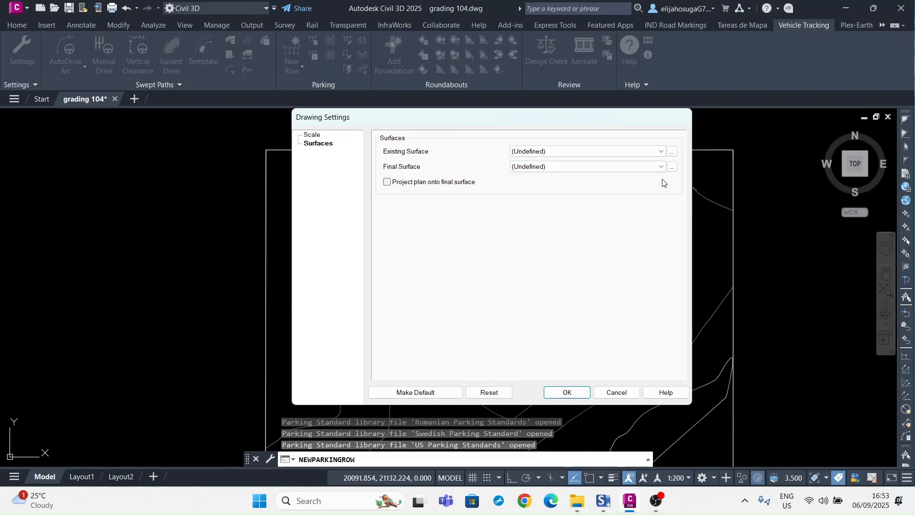
{"action": "left_click", "coordinate": [672, 167]}
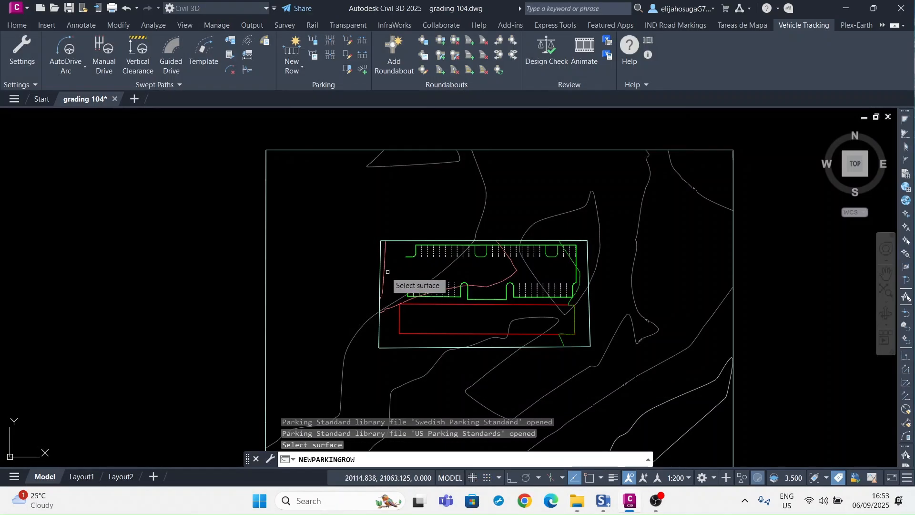
{"action": "left_click", "coordinate": [385, 266]}
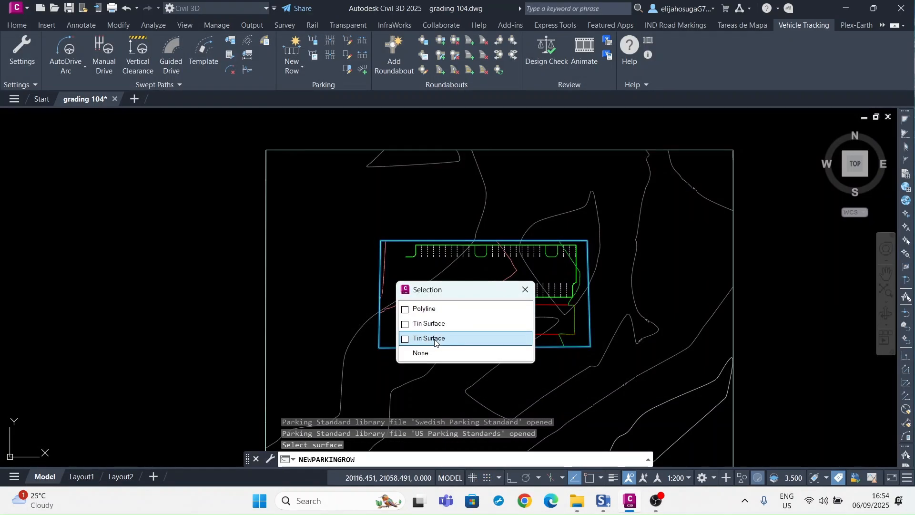
{"action": "left_click", "coordinate": [434, 339]}
{"action": "left_click", "coordinate": [387, 183]}
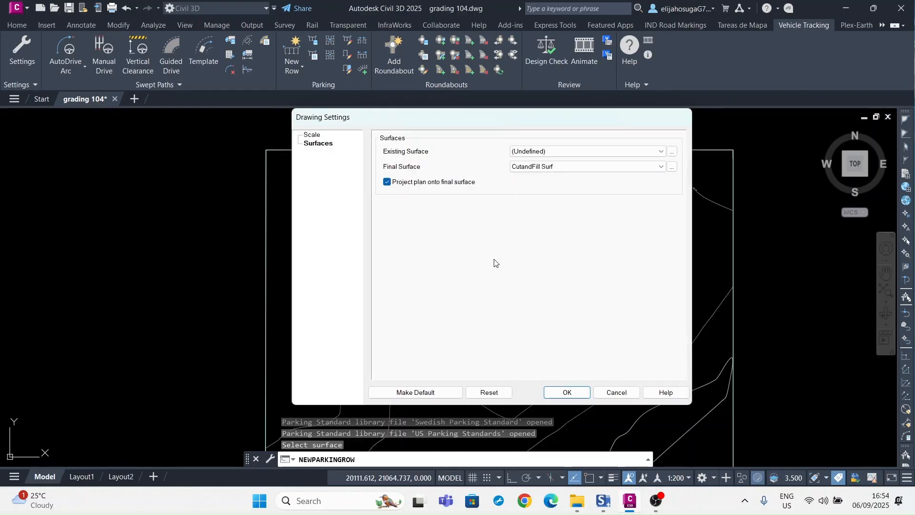
{"action": "left_click", "coordinate": [567, 392]}
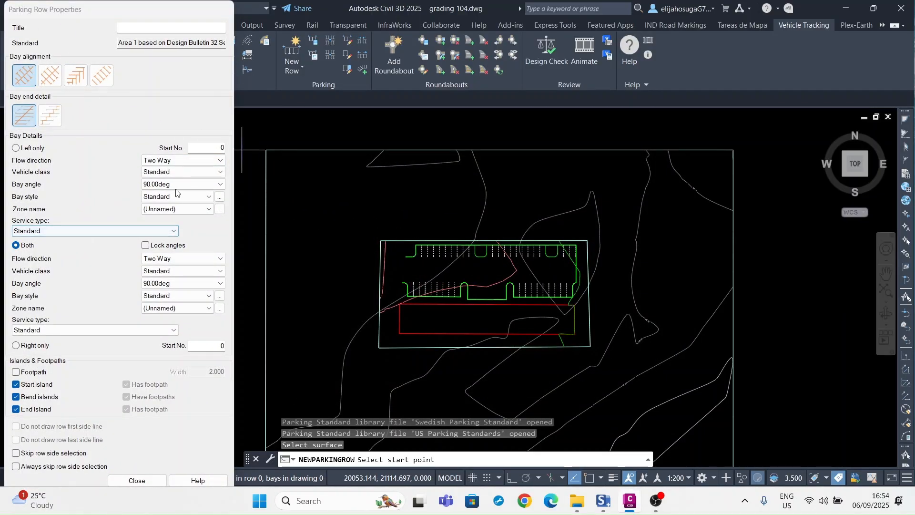
Try a parking row with bays on both sides along the middle of the existing layout, and erase it.
{"action": "scroll", "coordinate": [406, 248], "scroll_direction": "up", "scroll_amount": 4}
{"action": "scroll", "coordinate": [431, 260], "scroll_direction": "down", "scroll_amount": 1}
{"action": "middle_click_drag", "start_coordinate": [427, 258], "coordinate": [382, 243]}
{"action": "scroll", "coordinate": [382, 245], "scroll_direction": "up", "scroll_amount": 1}
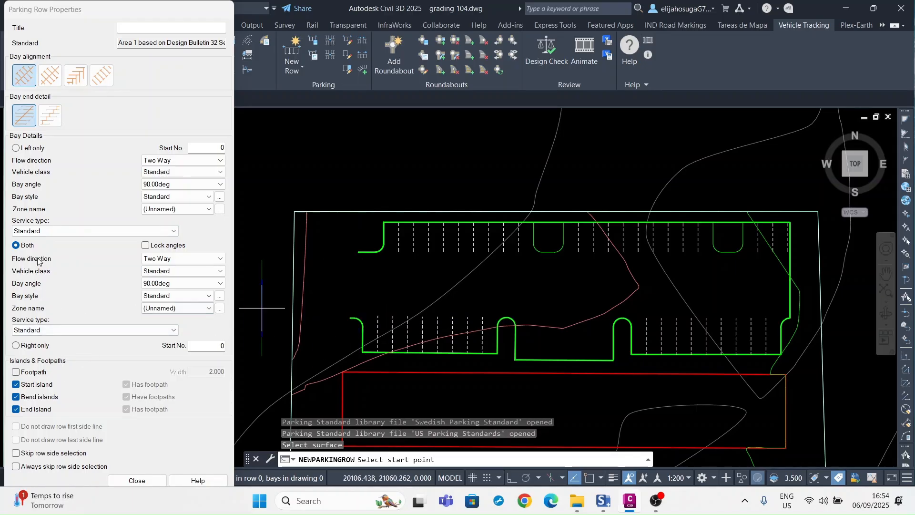
{"action": "left_click", "coordinate": [365, 282]}
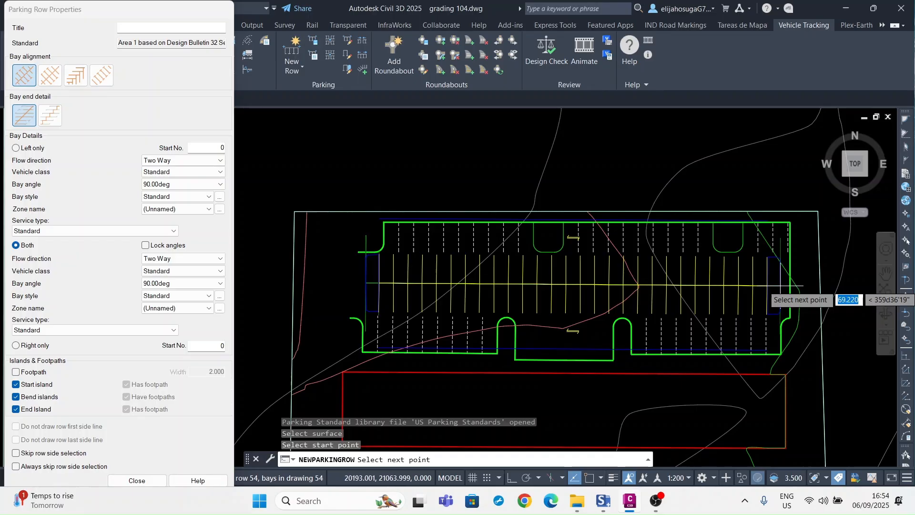
{"action": "left_click", "coordinate": [781, 286]}
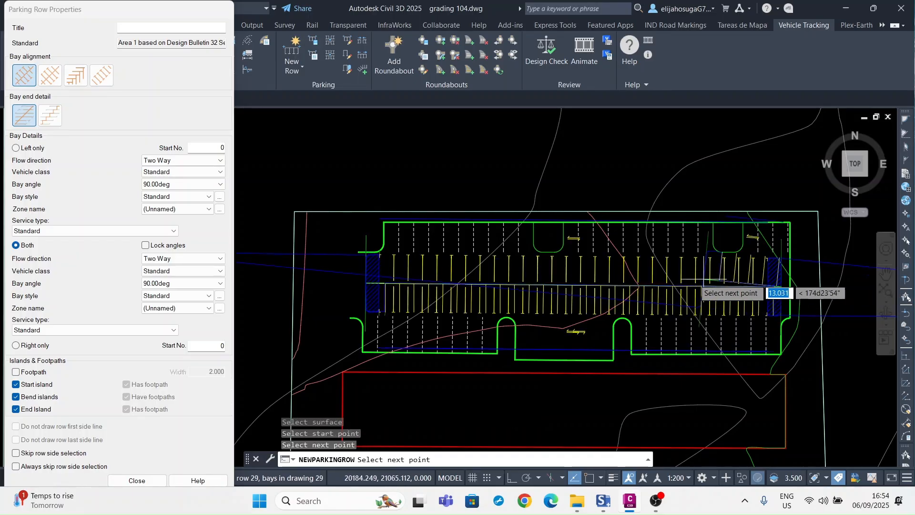
{"action": "key", "text": "Return"}
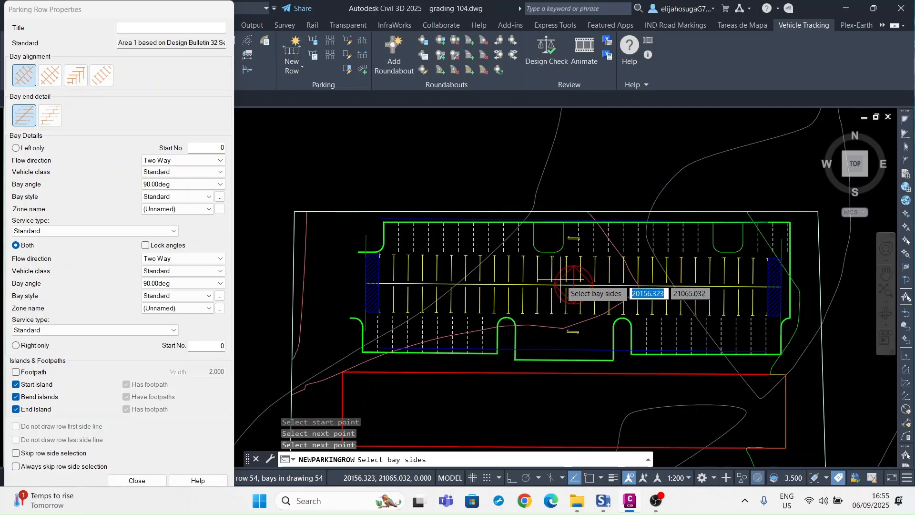
{"action": "key", "text": "Escape"}
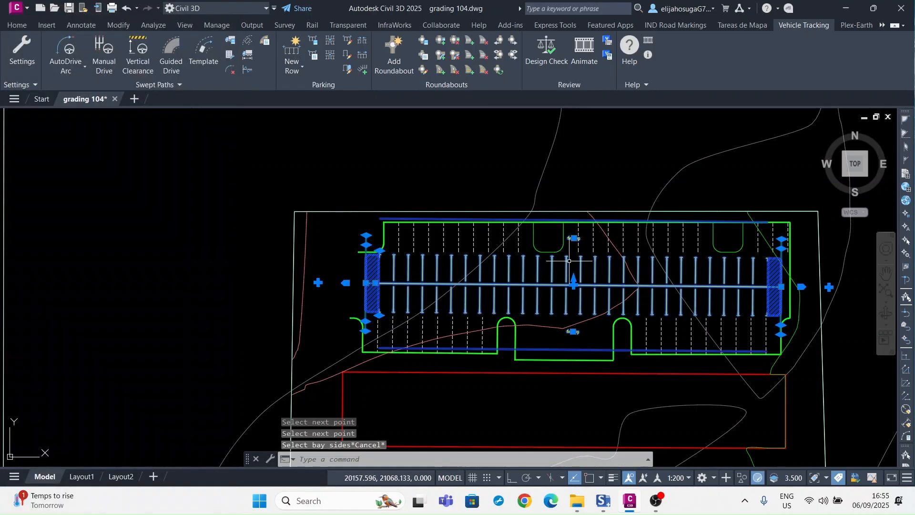
{"action": "key", "text": "Delete"}
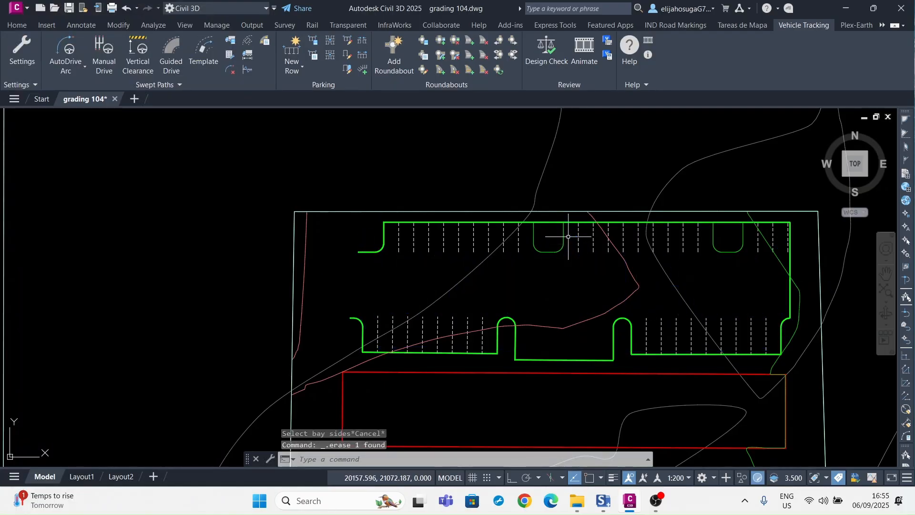
Start another new parking row based on the British standard Design Bulletin 32 Second Edition, accepting the proposed settings.
{"action": "left_click", "coordinate": [296, 56]}
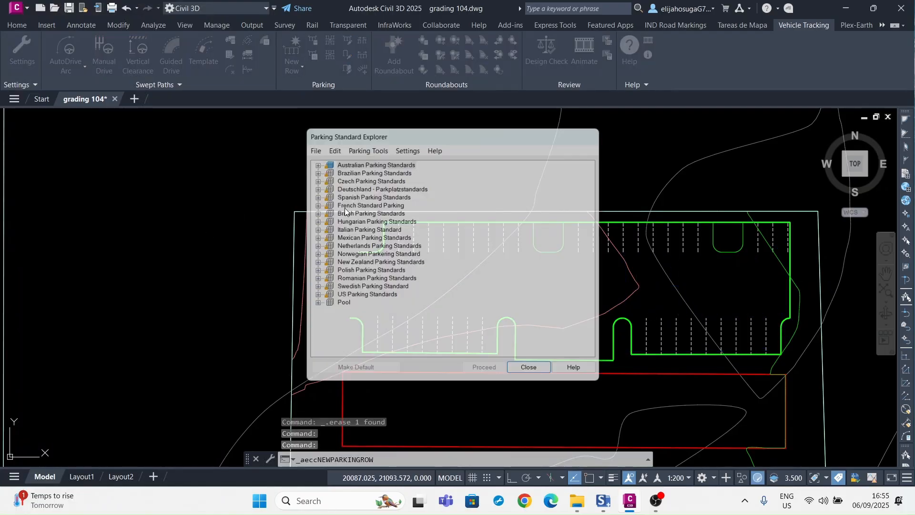
{"action": "left_click", "coordinate": [312, 213]}
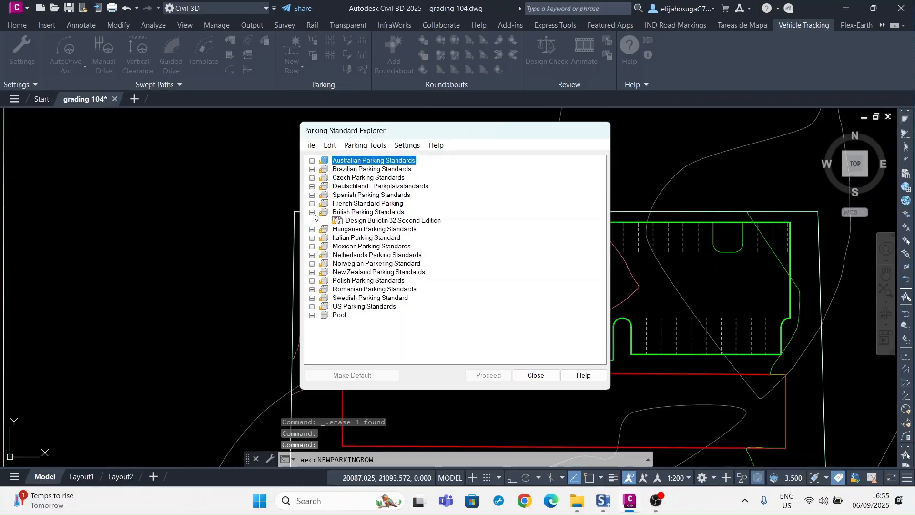
{"action": "left_click", "coordinate": [361, 220]}
{"action": "left_click", "coordinate": [483, 375]}
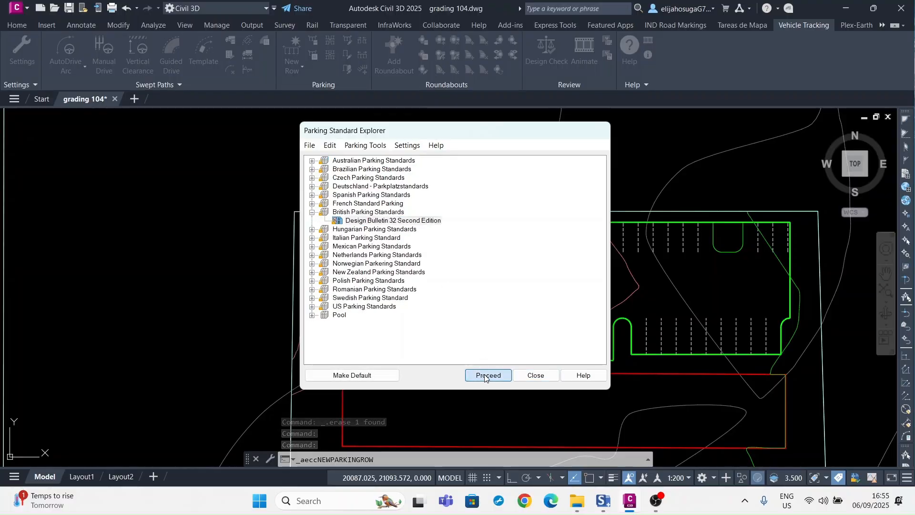
{"action": "left_click", "coordinate": [548, 257]}
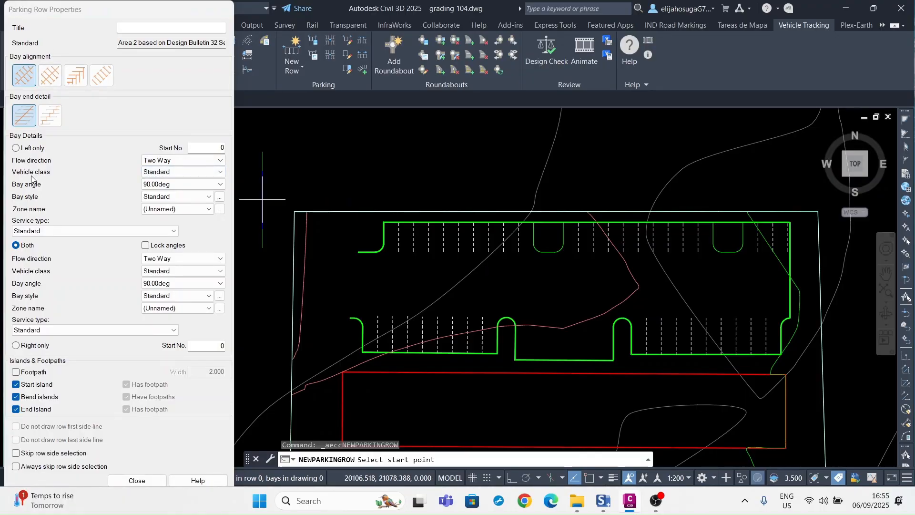
Draw a right-side-only parking row with 2.000 wide footpaths along the kerb outline's north, east and south sides, ending at the southwest corner.
{"action": "left_click", "coordinate": [16, 346]}
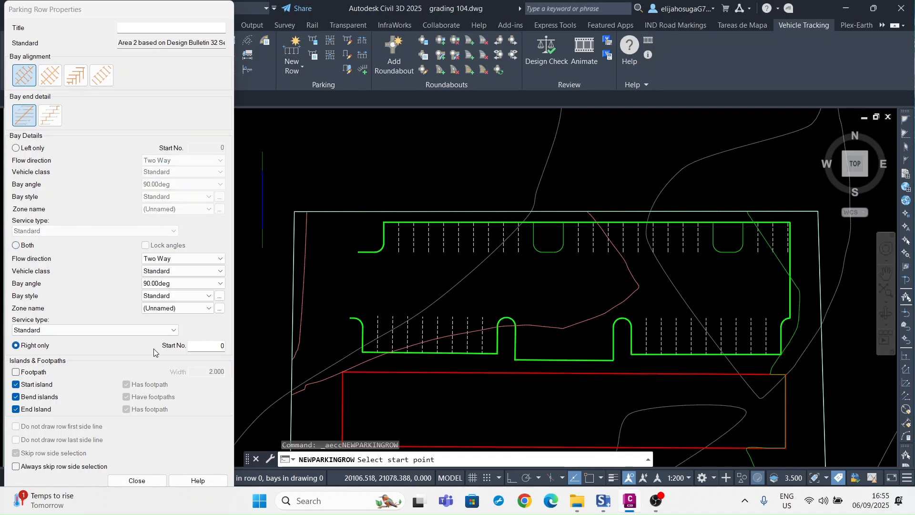
{"action": "left_click", "coordinate": [16, 372]}
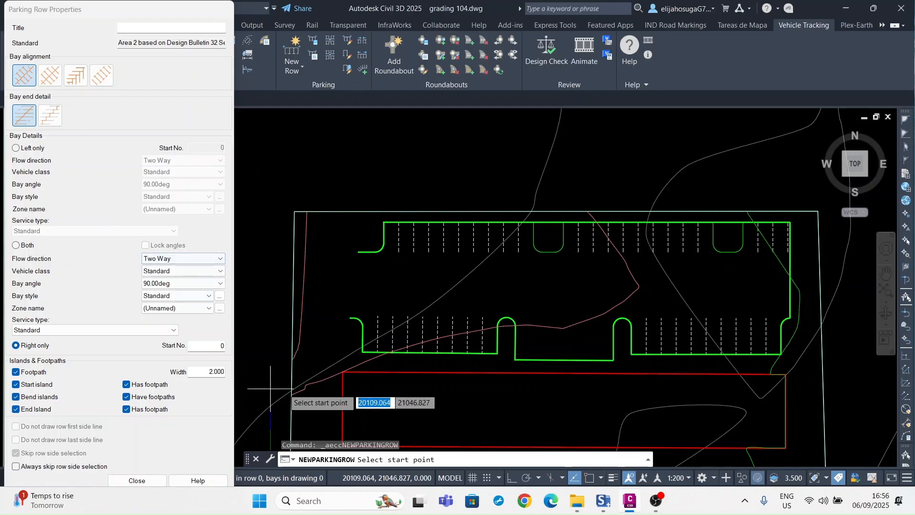
{"action": "left_click", "coordinate": [383, 222]}
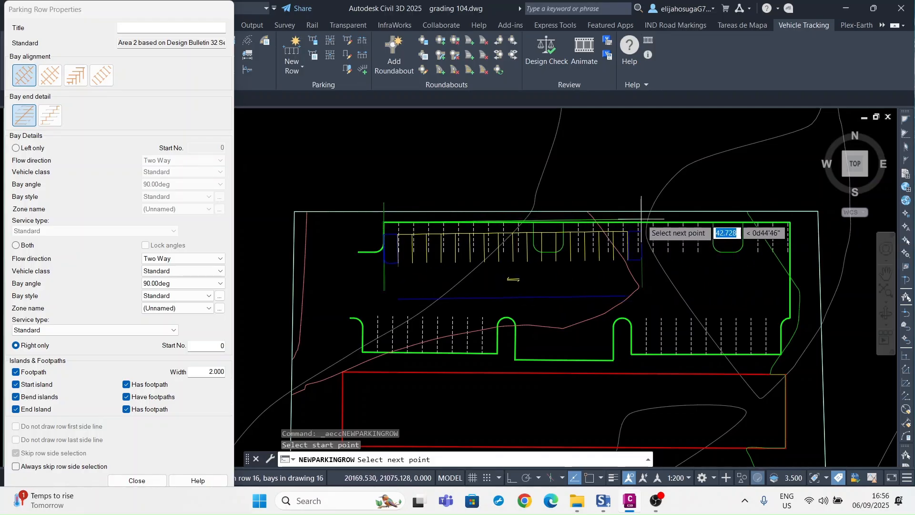
{"action": "left_click", "coordinate": [790, 222]}
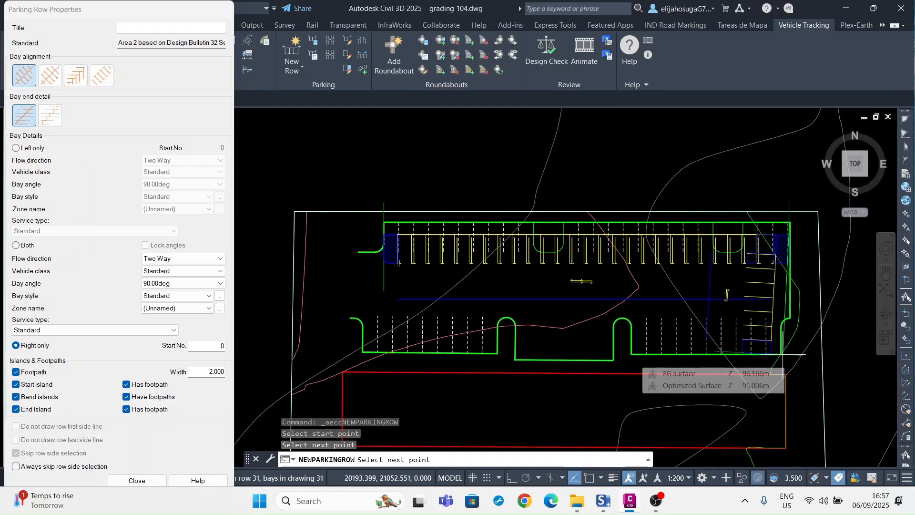
{"action": "left_click", "coordinate": [790, 354]}
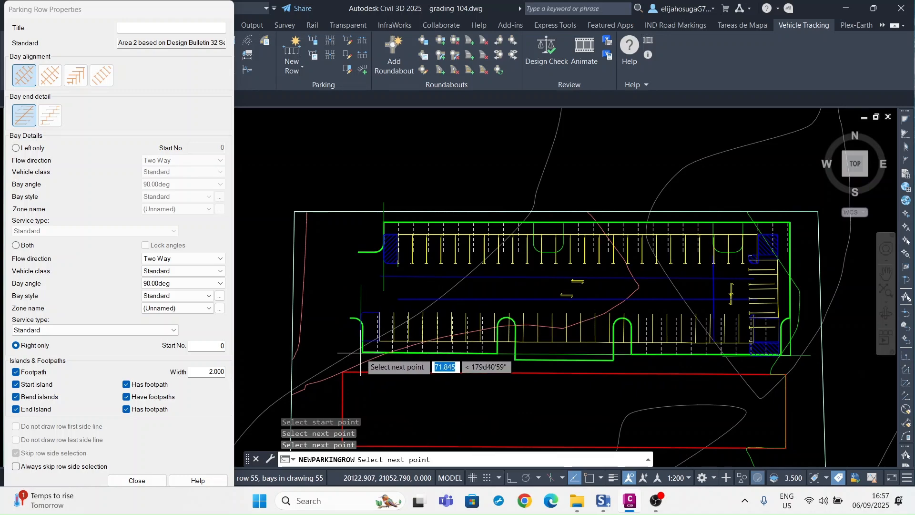
{"action": "left_click", "coordinate": [359, 353]}
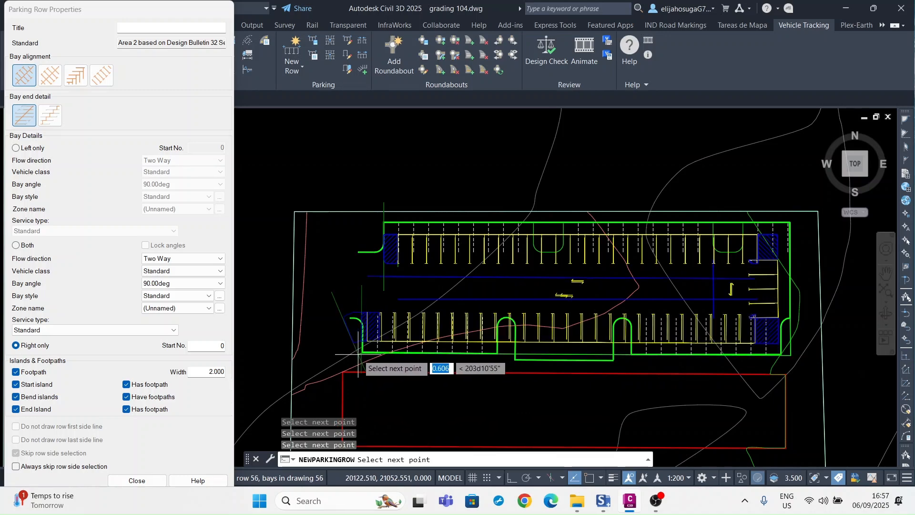
{"action": "key", "text": "Return"}
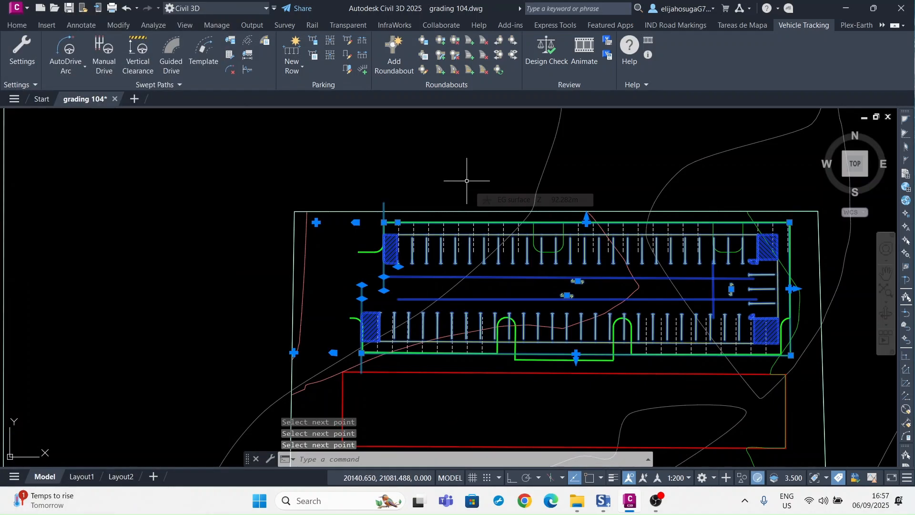
{"action": "key", "text": "Escape"}
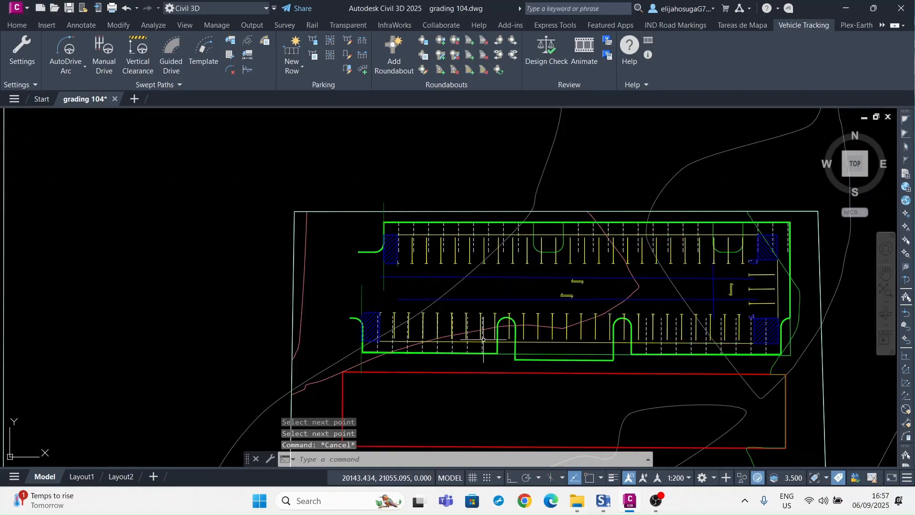
Turn off the layer of the old parking layout by picking its green kerb polyline, leaving the new parking row displayed.
{"action": "scroll", "coordinate": [387, 252], "scroll_direction": "up", "scroll_amount": 2}
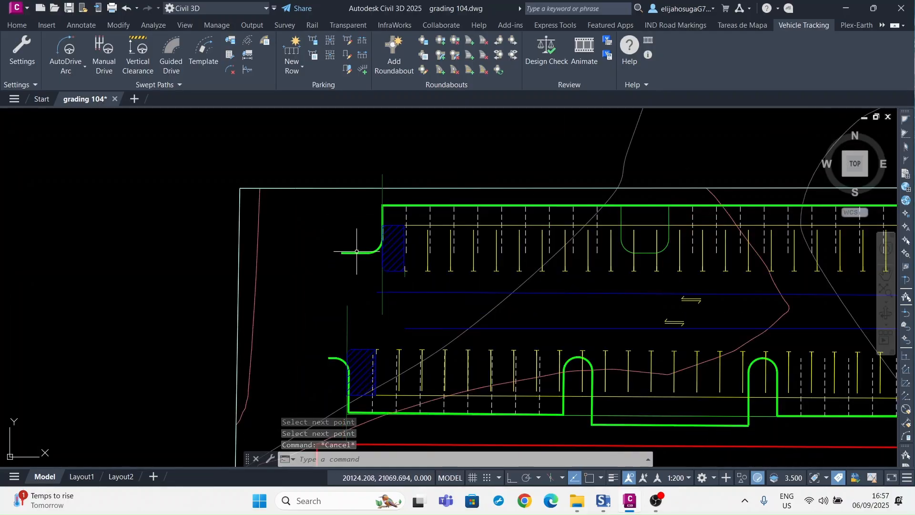
{"action": "left_click", "coordinate": [16, 26]}
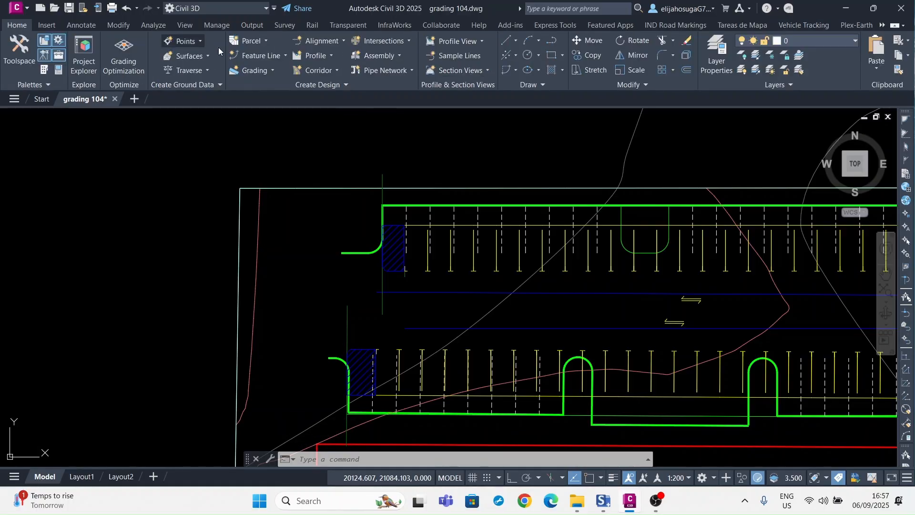
{"action": "left_click", "coordinate": [744, 58]}
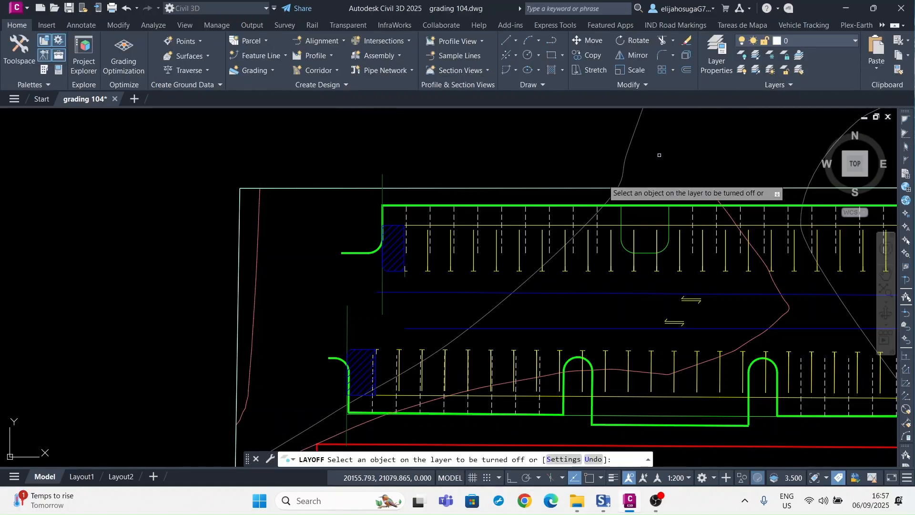
{"action": "left_click", "coordinate": [395, 206]}
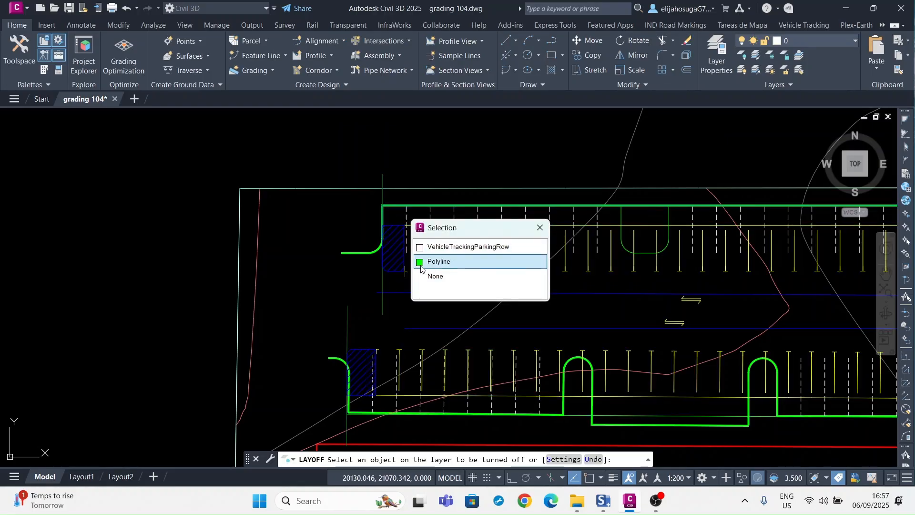
{"action": "left_click", "coordinate": [434, 262]}
{"action": "scroll", "coordinate": [437, 285], "scroll_direction": "down", "scroll_amount": 3}
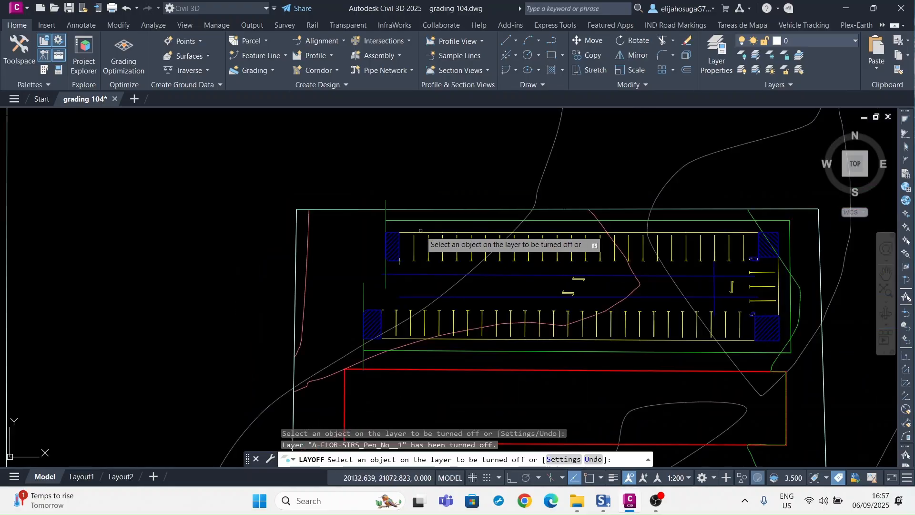
{"action": "scroll", "coordinate": [633, 244], "scroll_direction": "down", "scroll_amount": 1}
{"action": "scroll", "coordinate": [654, 239], "scroll_direction": "up", "scroll_amount": 3}
{"action": "scroll", "coordinate": [681, 220], "scroll_direction": "down", "scroll_amount": 4}
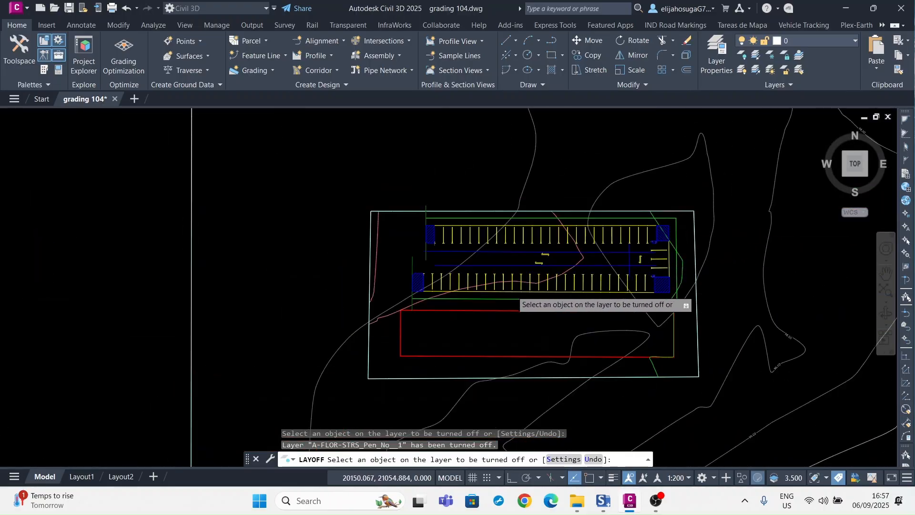
{"action": "scroll", "coordinate": [409, 286], "scroll_direction": "up", "scroll_amount": 3}
{"action": "scroll", "coordinate": [410, 284], "scroll_direction": "down", "scroll_amount": 1}
{"action": "scroll", "coordinate": [337, 242], "scroll_direction": "down", "scroll_amount": 2}
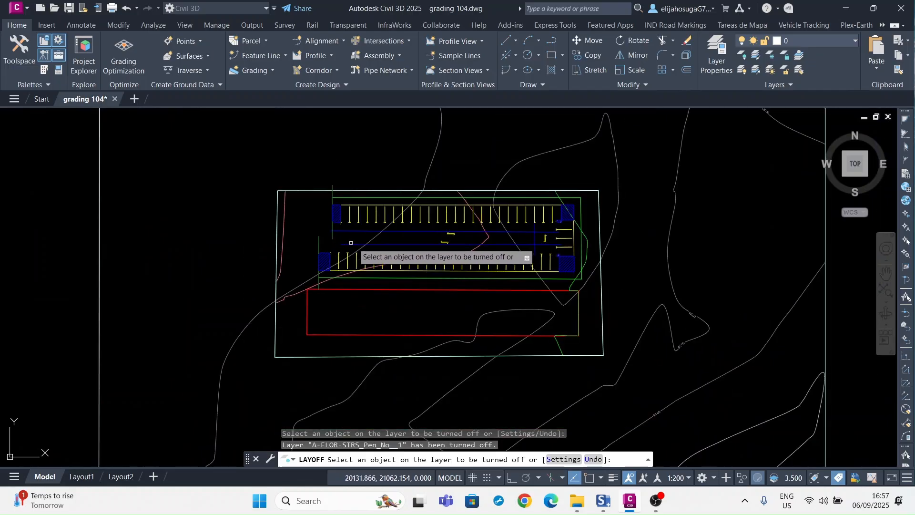
{"action": "key", "text": "Return"}
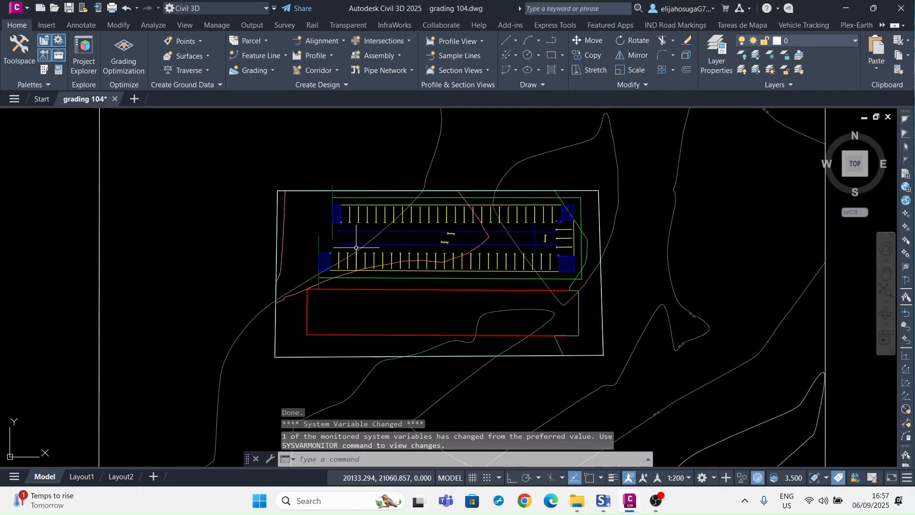
Select the parking row and skew the island at the west end of its southern bays outward to the west.
{"action": "scroll", "coordinate": [378, 244], "scroll_direction": "up", "scroll_amount": 5}
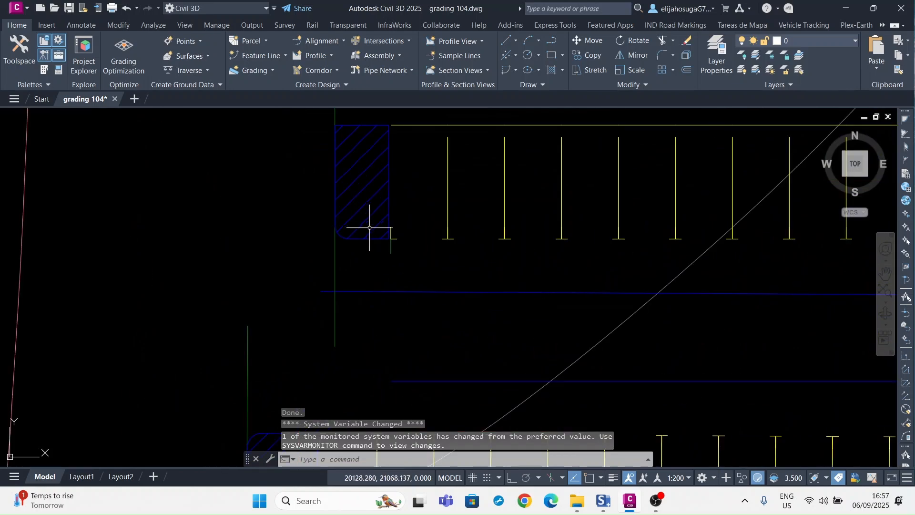
{"action": "scroll", "coordinate": [367, 235], "scroll_direction": "down", "scroll_amount": 1}
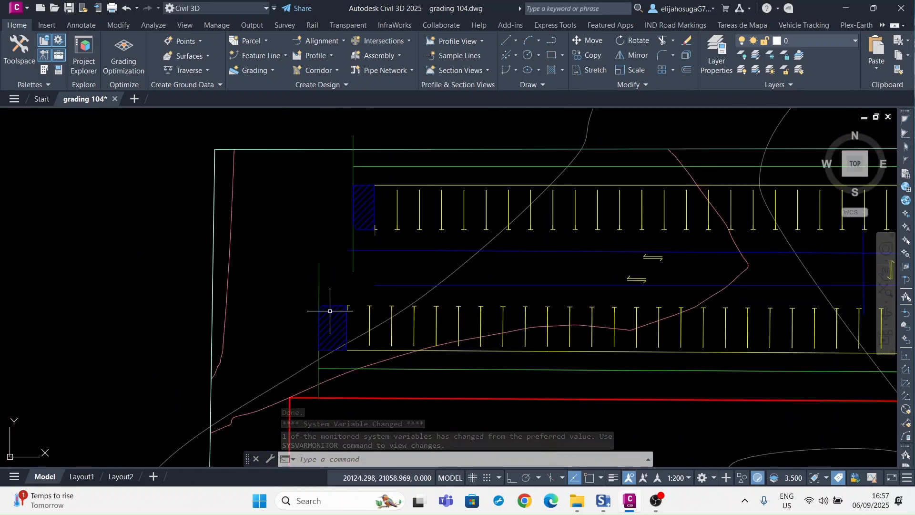
{"action": "left_click", "coordinate": [363, 243]}
{"action": "scroll", "coordinate": [363, 242], "scroll_direction": "down", "scroll_amount": 4}
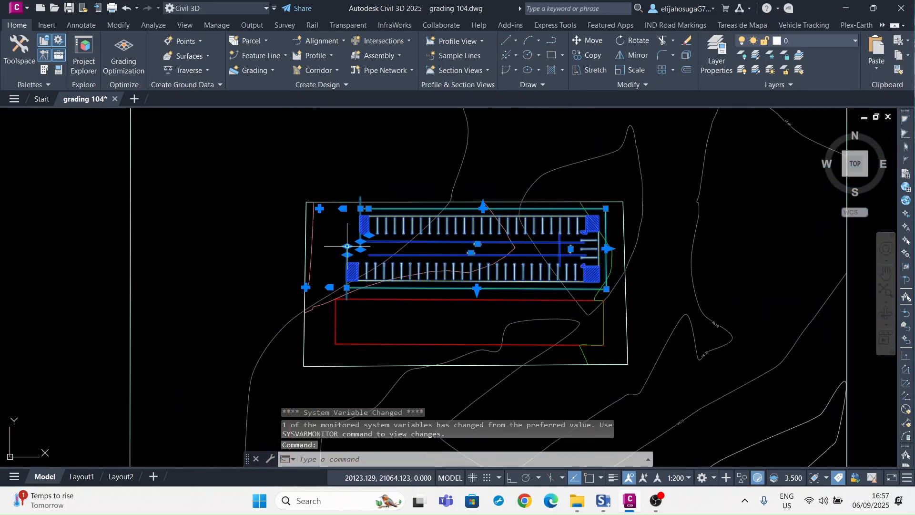
{"action": "left_click", "coordinate": [347, 246]}
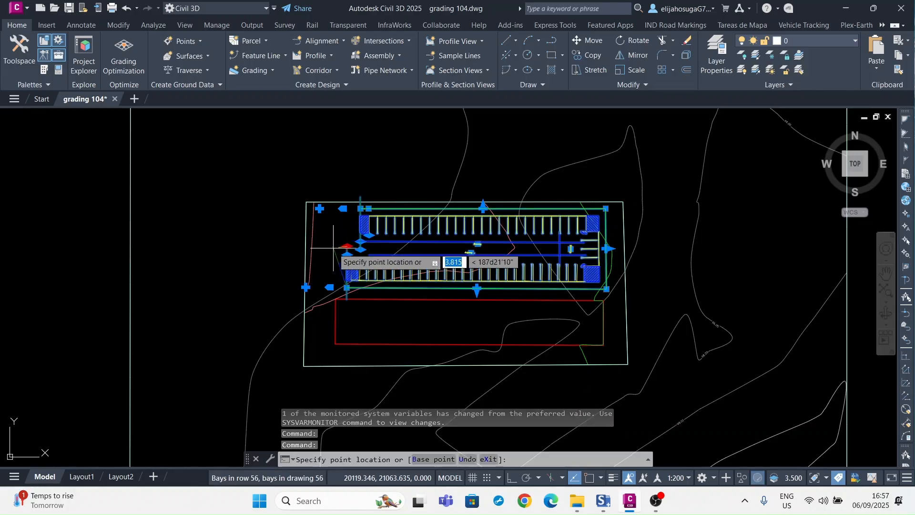
{"action": "scroll", "coordinate": [347, 247], "scroll_direction": "up", "scroll_amount": 2}
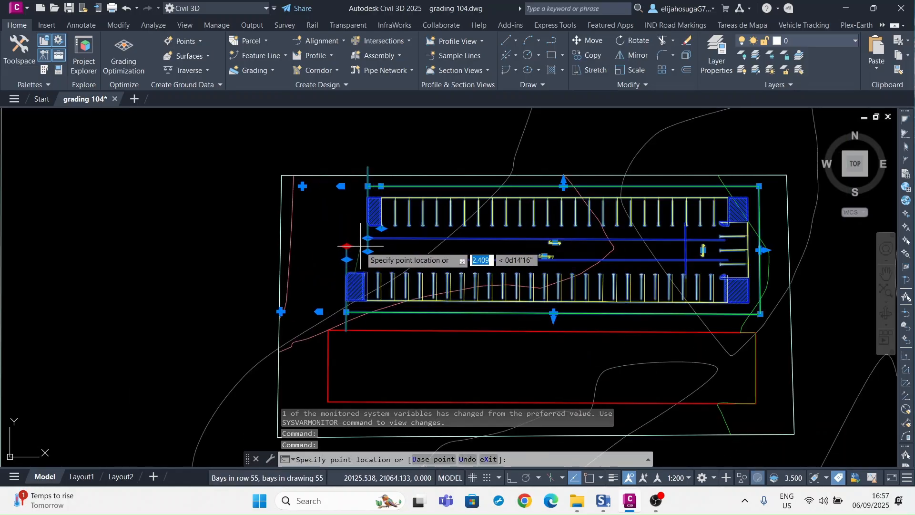
{"action": "key", "text": "Escape"}
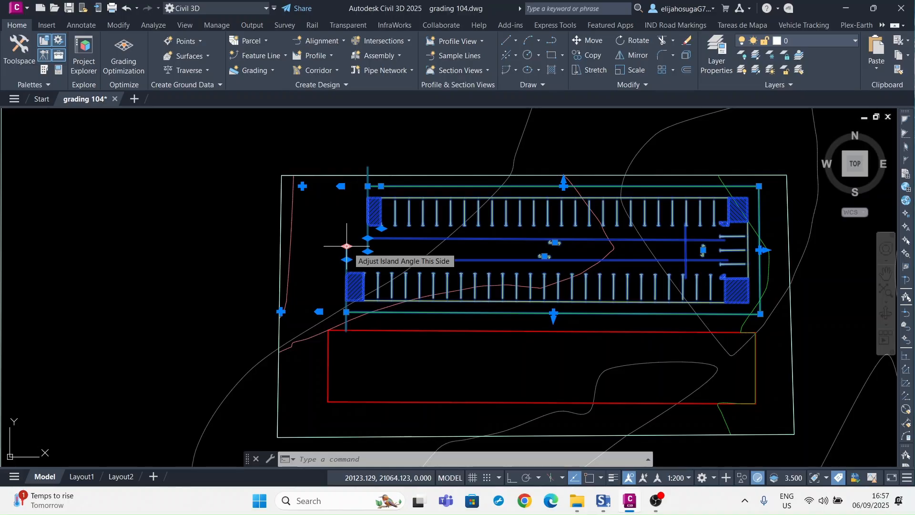
{"action": "left_click", "coordinate": [346, 246]}
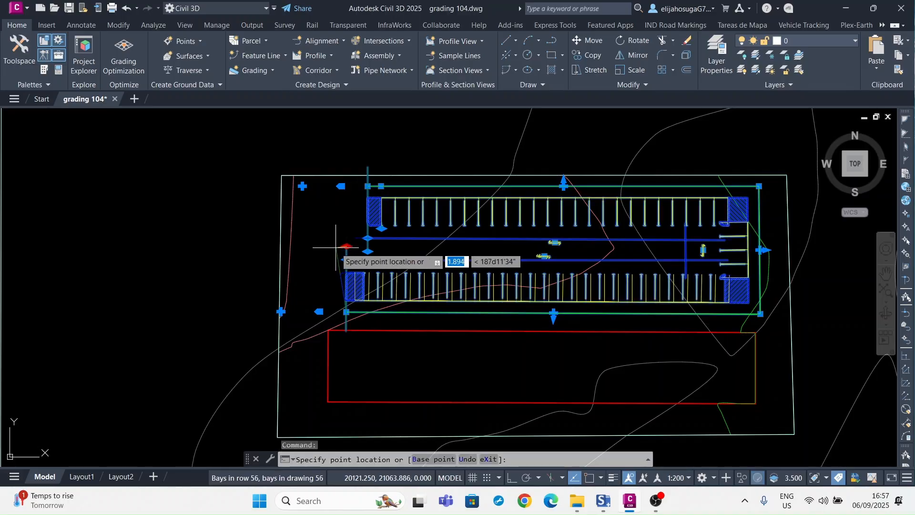
{"action": "left_click", "coordinate": [328, 242]}
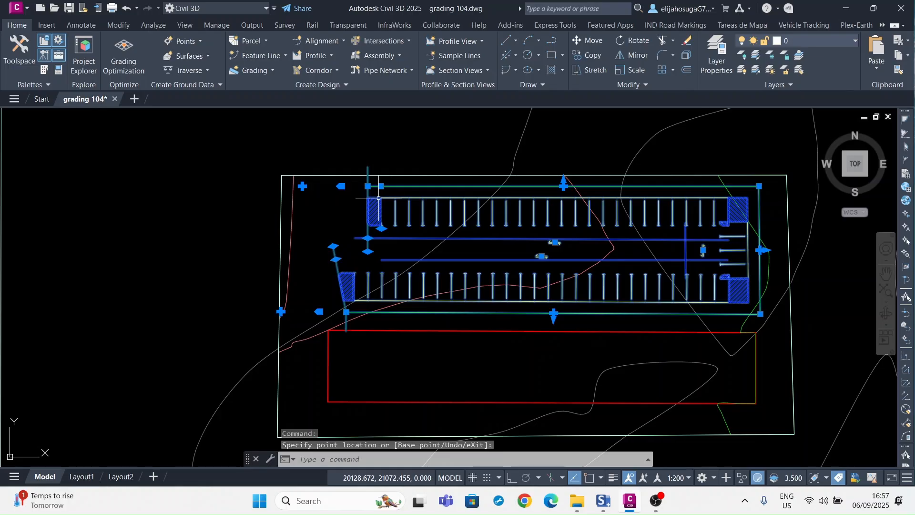
Skew the island at the west end of the northern bays by moving its angle control outward to the west.
{"action": "scroll", "coordinate": [378, 198], "scroll_direction": "up", "scroll_amount": 4}
{"action": "left_click", "coordinate": [374, 311]}
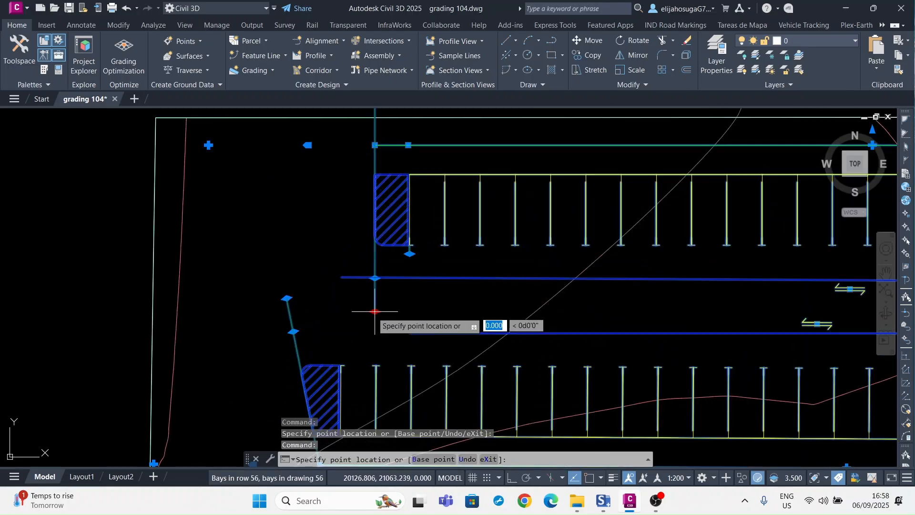
{"action": "left_click", "coordinate": [330, 273]}
{"action": "scroll", "coordinate": [491, 267], "scroll_direction": "down", "scroll_amount": 4}
{"action": "middle_click_drag", "start_coordinate": [491, 293], "coordinate": [400, 272]}
{"action": "scroll", "coordinate": [524, 281], "scroll_direction": "up", "scroll_amount": 2}
{"action": "middle_click_drag", "start_coordinate": [578, 257], "coordinate": [373, 260]}
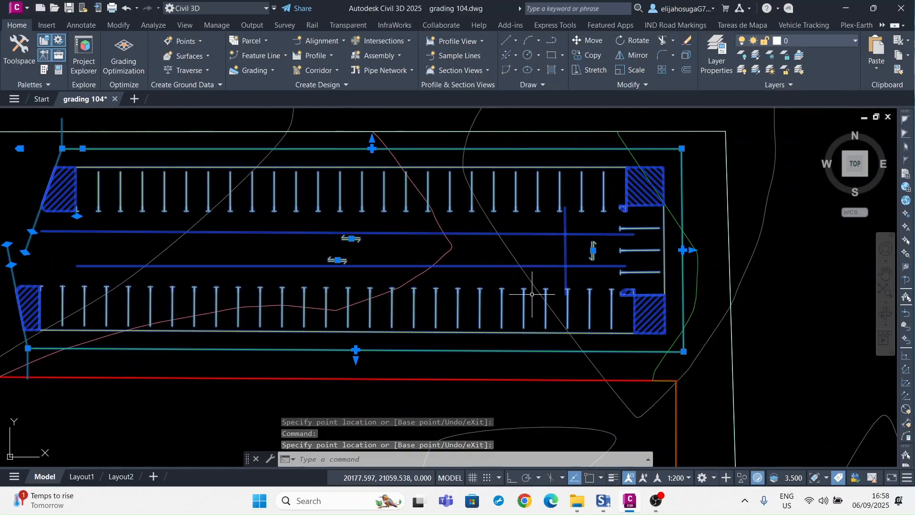
{"action": "scroll", "coordinate": [574, 309], "scroll_direction": "down", "scroll_amount": 2}
{"action": "scroll", "coordinate": [663, 288], "scroll_direction": "up", "scroll_amount": 2}
{"action": "scroll", "coordinate": [662, 288], "scroll_direction": "up", "scroll_amount": 2}
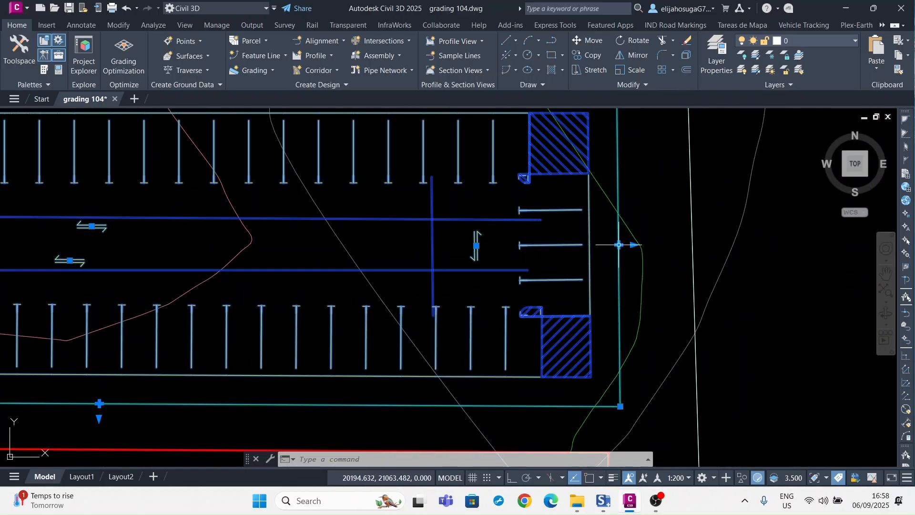
{"action": "left_click", "coordinate": [619, 244]}
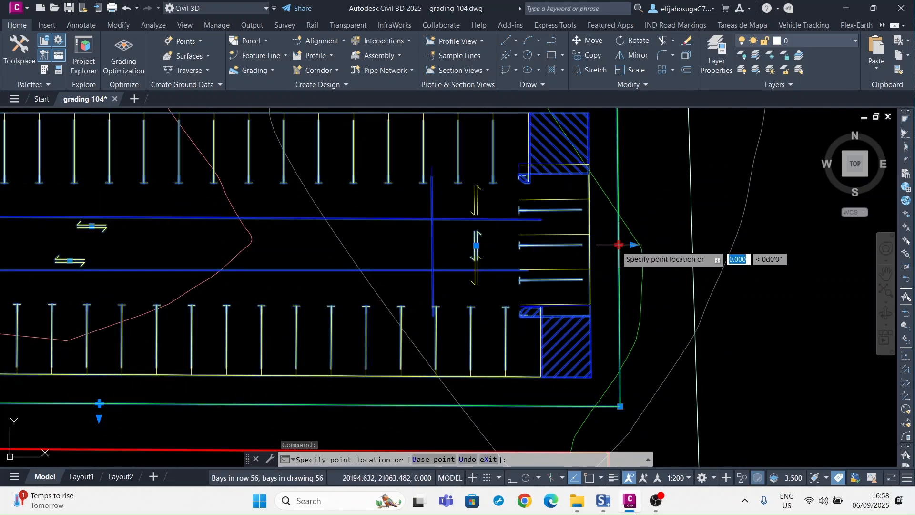
{"action": "key", "text": "Escape"}
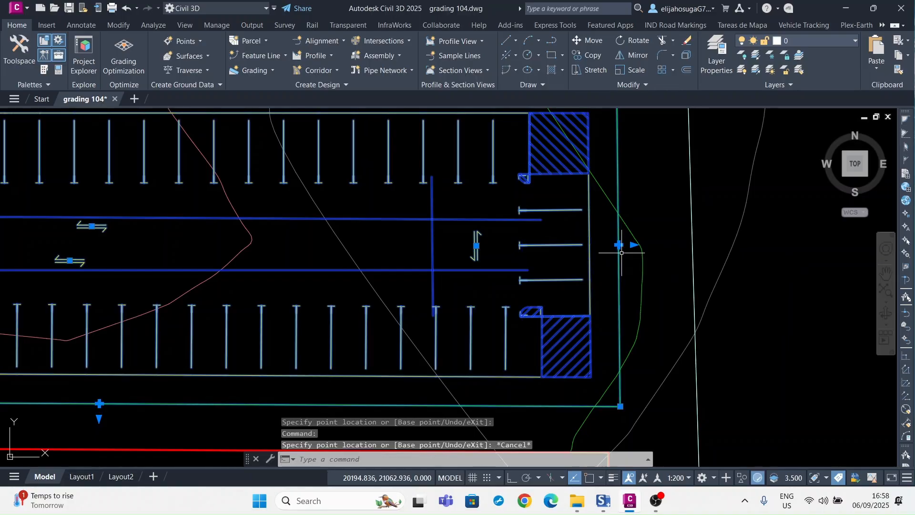
{"action": "left_click", "coordinate": [634, 245]}
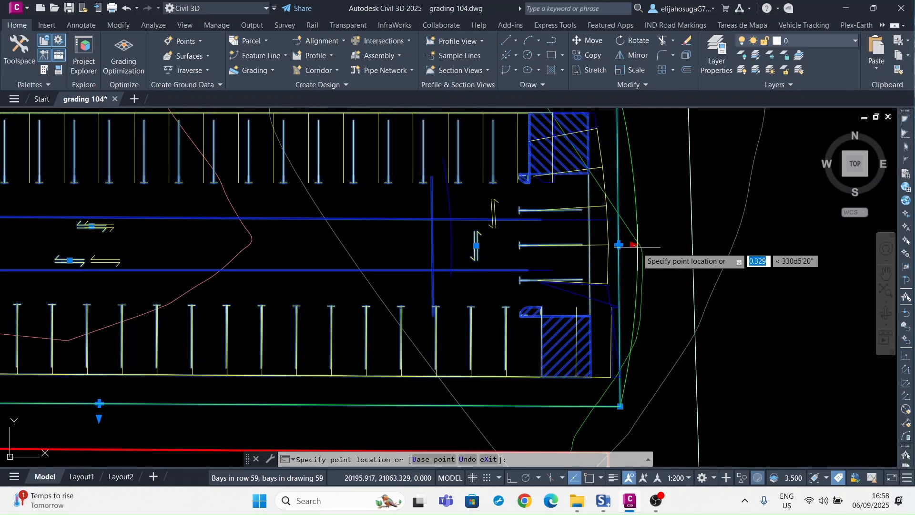
{"action": "key", "text": "Escape"}
Bend the parking row's east side outward into a shallow point by moving its midpoint eastward.
{"action": "key", "text": "Return"}
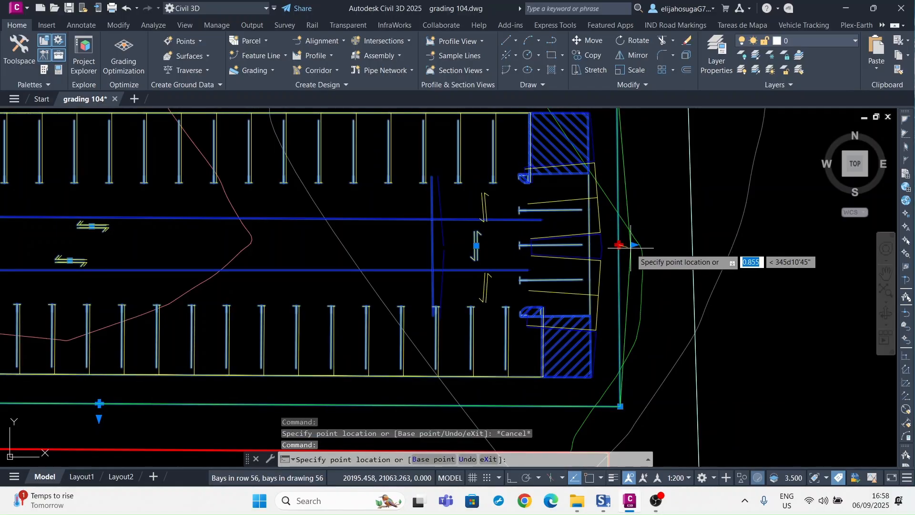
{"action": "scroll", "coordinate": [634, 245], "scroll_direction": "down", "scroll_amount": 5}
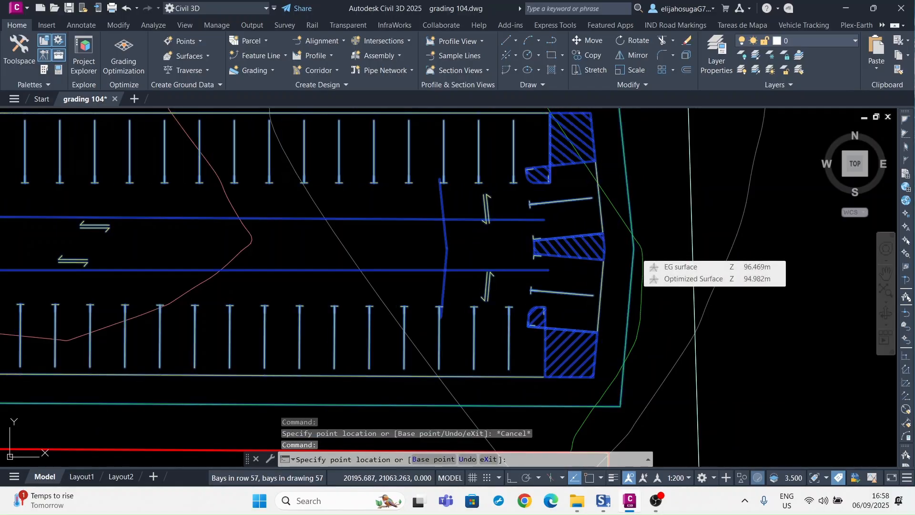
{"action": "key", "text": "Return"}
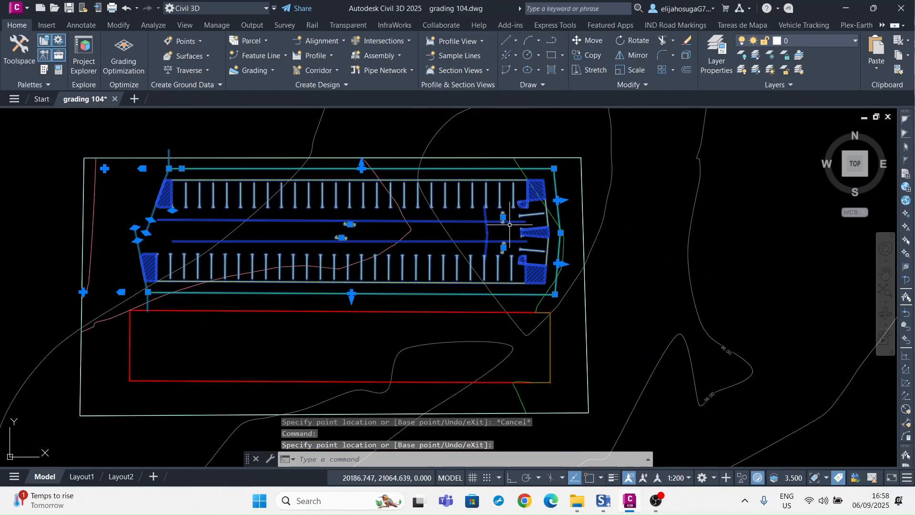
{"action": "scroll", "coordinate": [509, 224], "scroll_direction": "up", "scroll_amount": 2}
{"action": "key", "text": "Escape"}
Examine the reshaped parking row, including the skewed west islands and the bent east end.
{"action": "scroll", "coordinate": [474, 203], "scroll_direction": "down", "scroll_amount": 4}
{"action": "scroll", "coordinate": [356, 211], "scroll_direction": "up", "scroll_amount": 2}
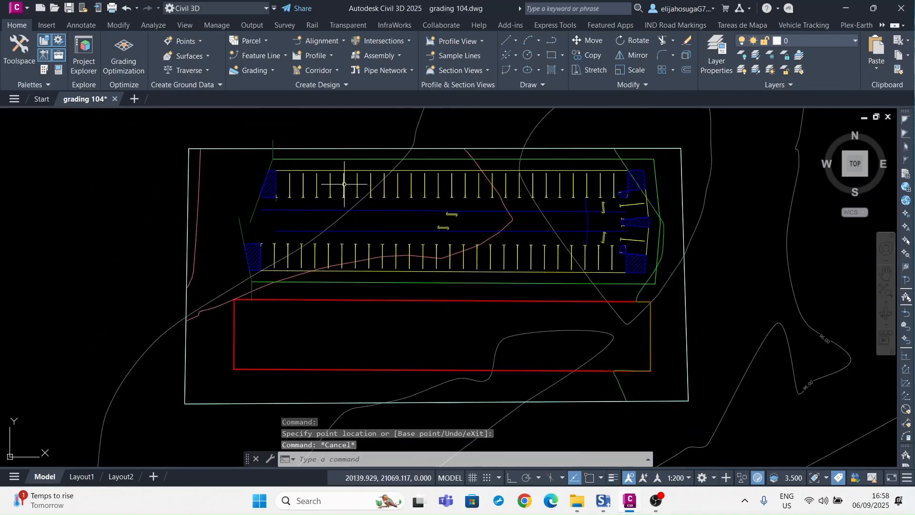
{"action": "scroll", "coordinate": [348, 193], "scroll_direction": "up", "scroll_amount": 3}
{"action": "scroll", "coordinate": [350, 210], "scroll_direction": "down", "scroll_amount": 1}
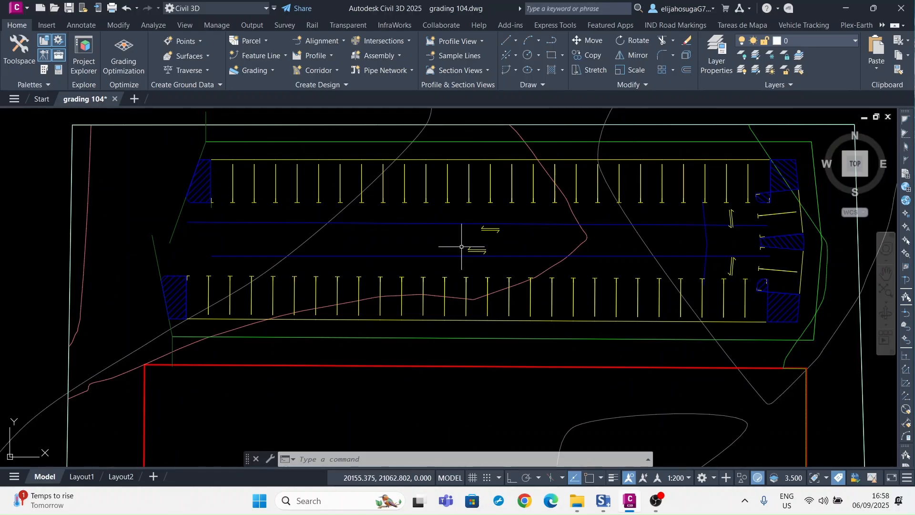
{"action": "scroll", "coordinate": [280, 239], "scroll_direction": "up", "scroll_amount": 3}
{"action": "scroll", "coordinate": [302, 239], "scroll_direction": "down", "scroll_amount": 4}
{"action": "scroll", "coordinate": [261, 198], "scroll_direction": "up", "scroll_amount": 4}
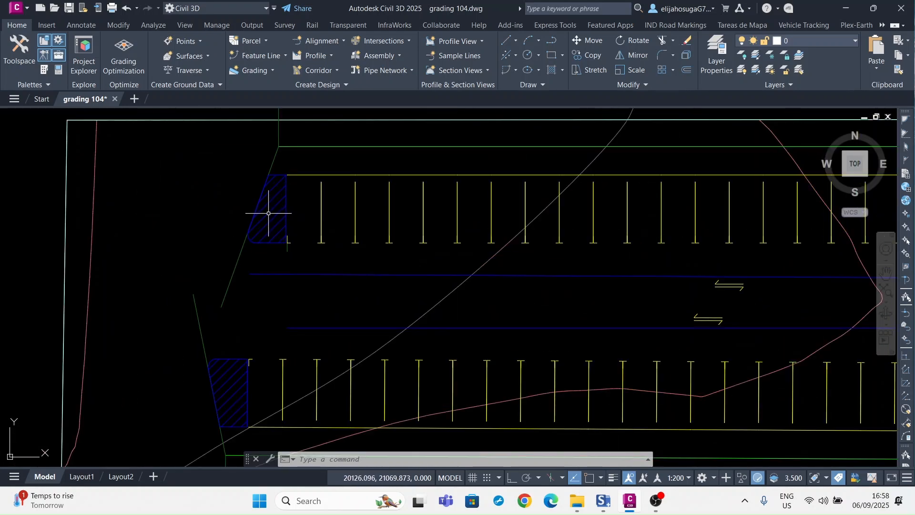
{"action": "scroll", "coordinate": [270, 223], "scroll_direction": "down", "scroll_amount": 4}
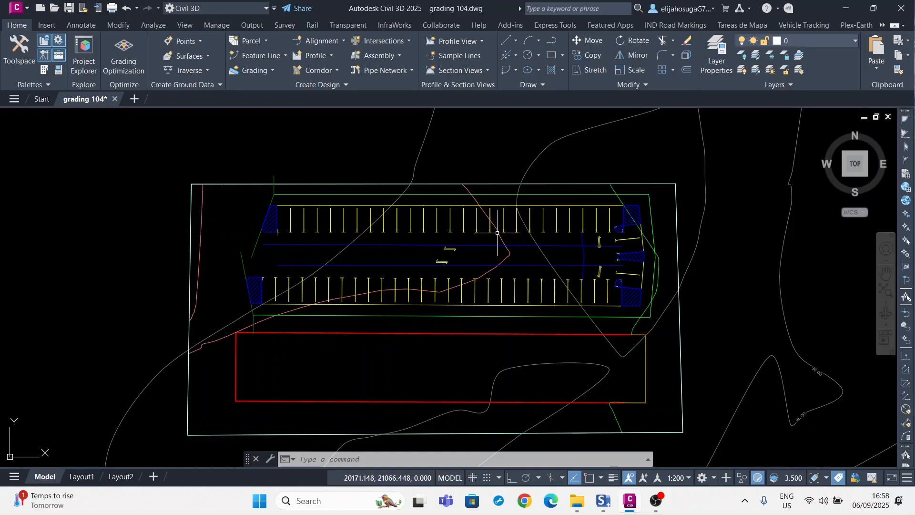
{"action": "scroll", "coordinate": [366, 207], "scroll_direction": "down", "scroll_amount": 2}
{"action": "scroll", "coordinate": [372, 200], "scroll_direction": "up", "scroll_amount": 2}
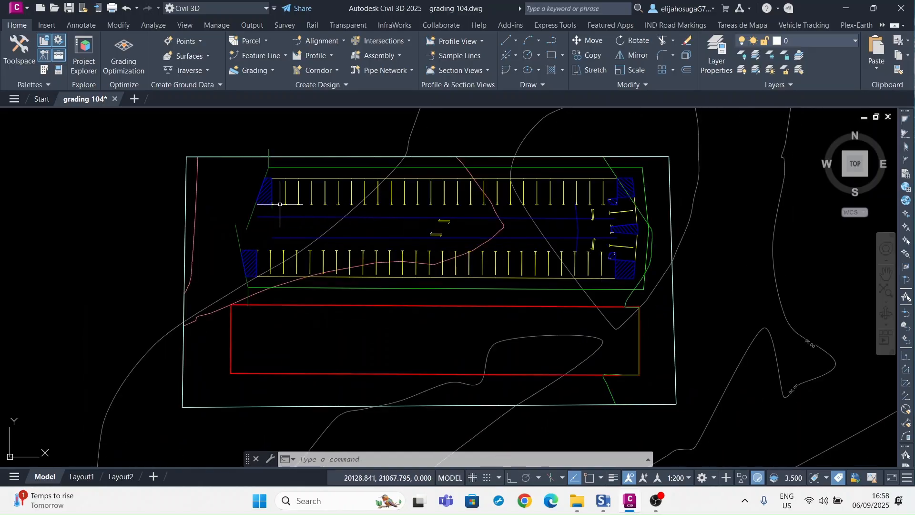
{"action": "middle_click_drag", "start_coordinate": [280, 204], "coordinate": [306, 244]}
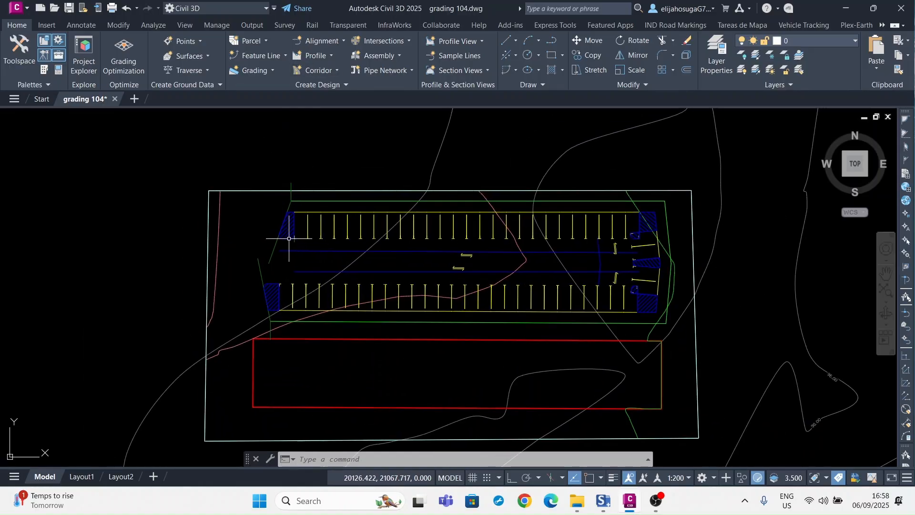
Start editing the parking row's islands and open the properties of the island at the northern bays' west end.
{"action": "left_click", "coordinate": [805, 25]}
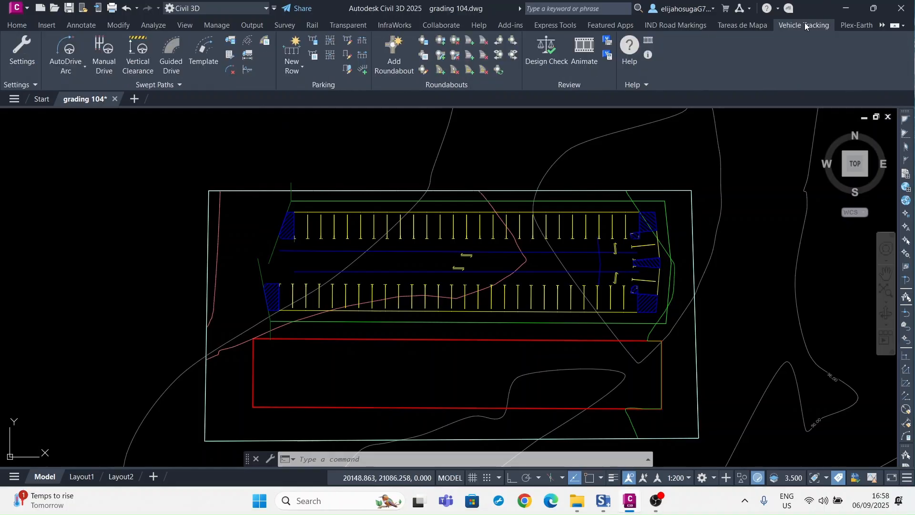
{"action": "left_click", "coordinate": [348, 70]}
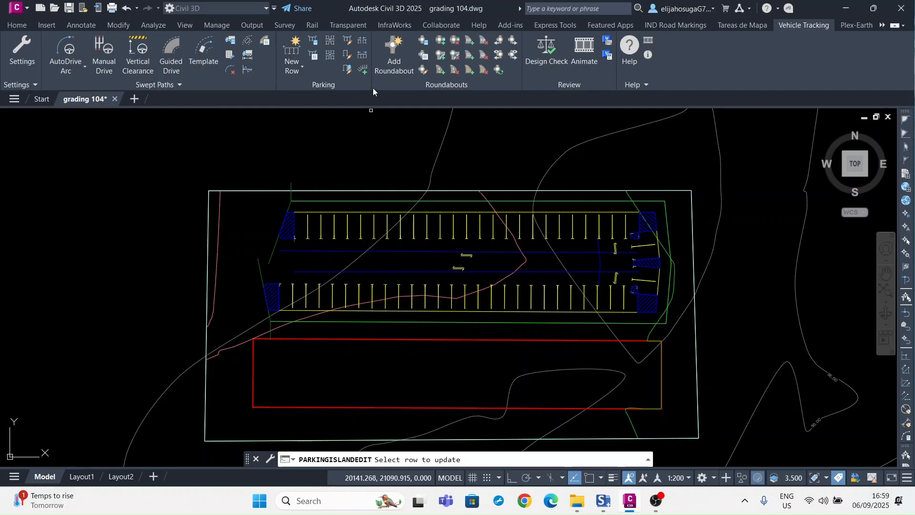
{"action": "left_click", "coordinate": [347, 71]}
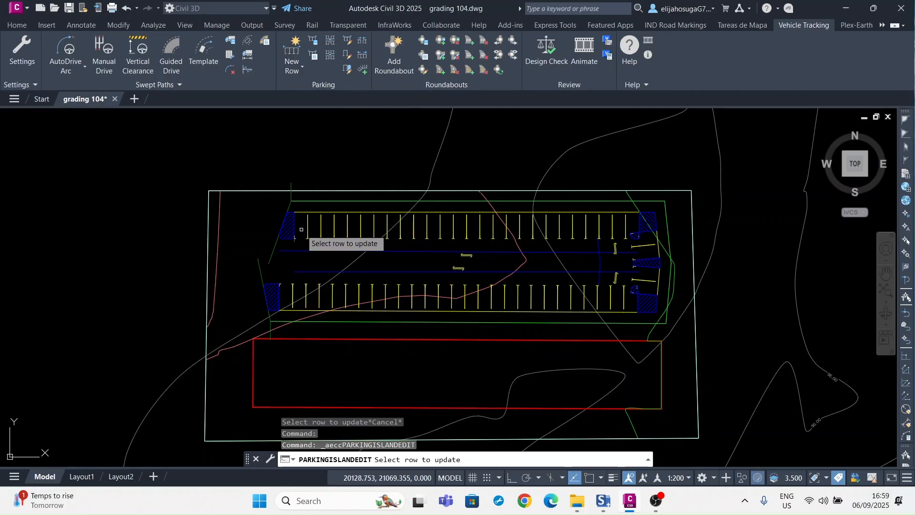
{"action": "left_click", "coordinate": [287, 228]}
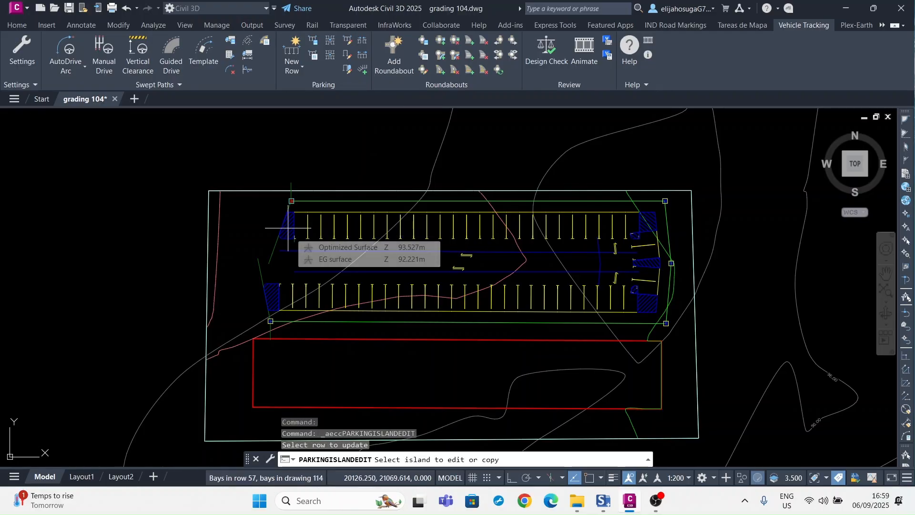
{"action": "left_click", "coordinate": [297, 256]}
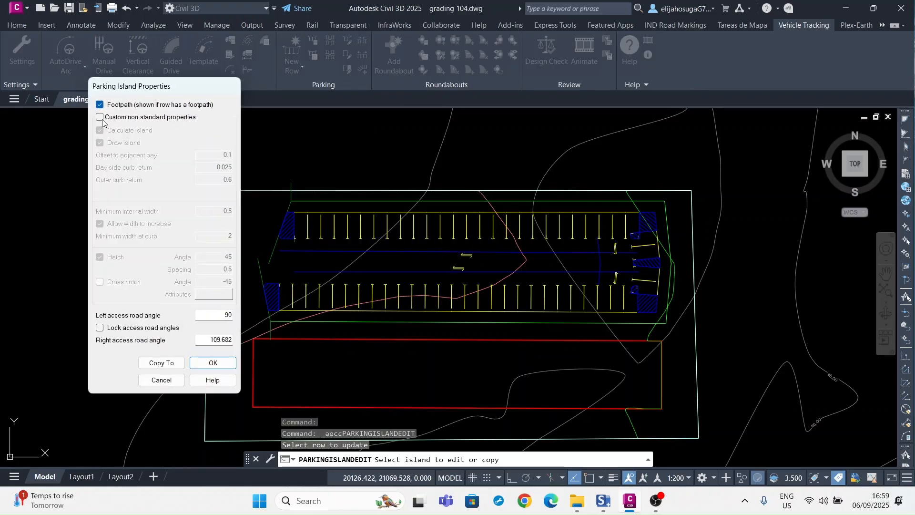
Enable custom non-standard properties for the island and set its hatch colour to Pen 80.
{"action": "left_click", "coordinate": [100, 117]}
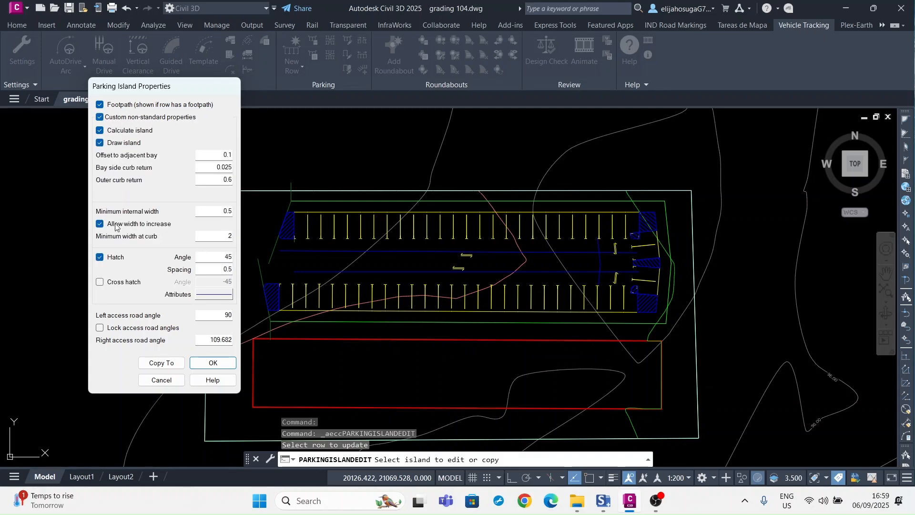
{"action": "left_click", "coordinate": [213, 296]}
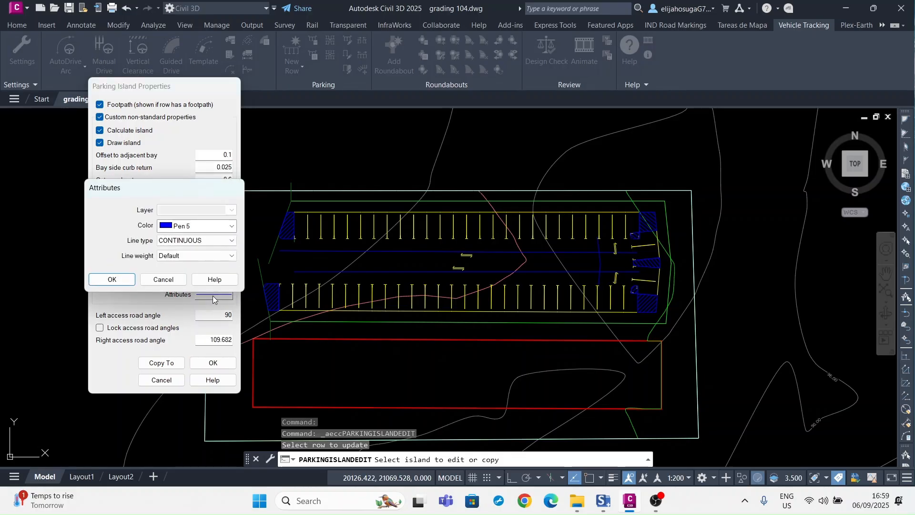
{"action": "left_click", "coordinate": [193, 226]}
{"action": "scroll", "coordinate": [188, 219], "scroll_direction": "down", "scroll_amount": 10}
{"action": "scroll", "coordinate": [187, 217], "scroll_direction": "down", "scroll_amount": 6}
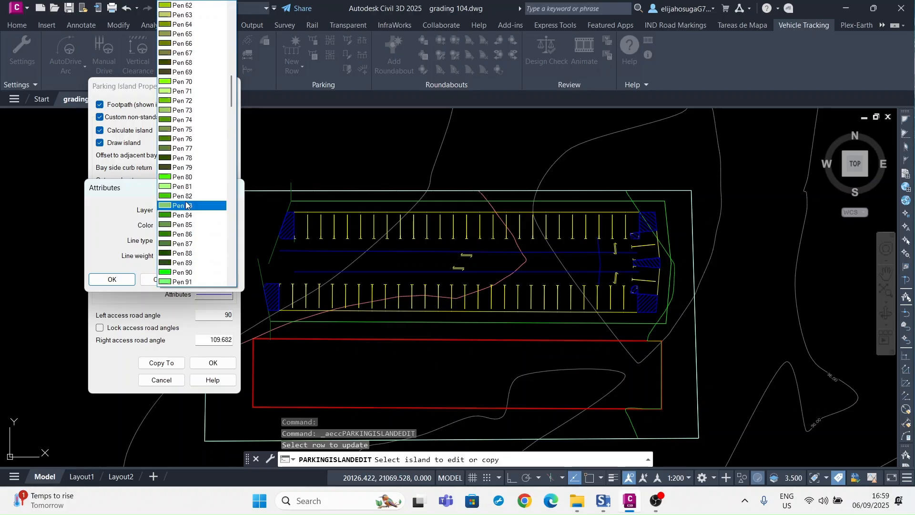
{"action": "left_click", "coordinate": [184, 177]}
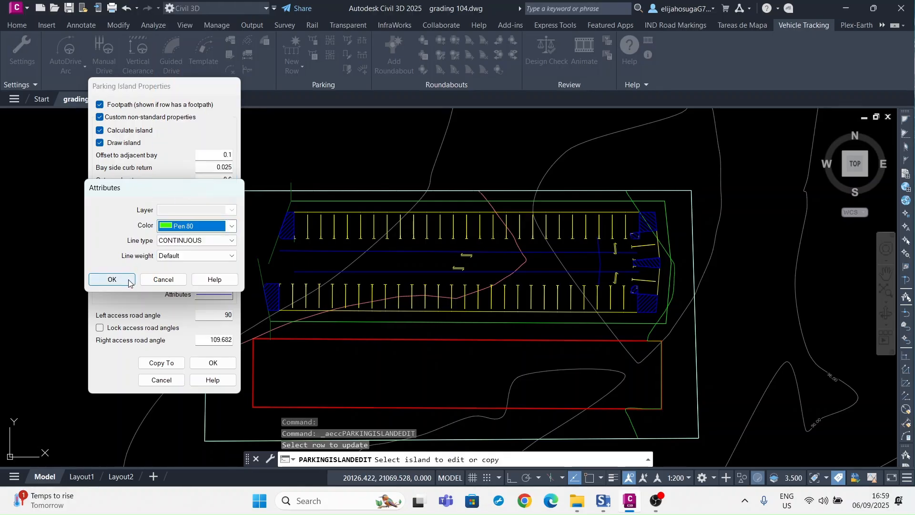
{"action": "left_click", "coordinate": [112, 280]}
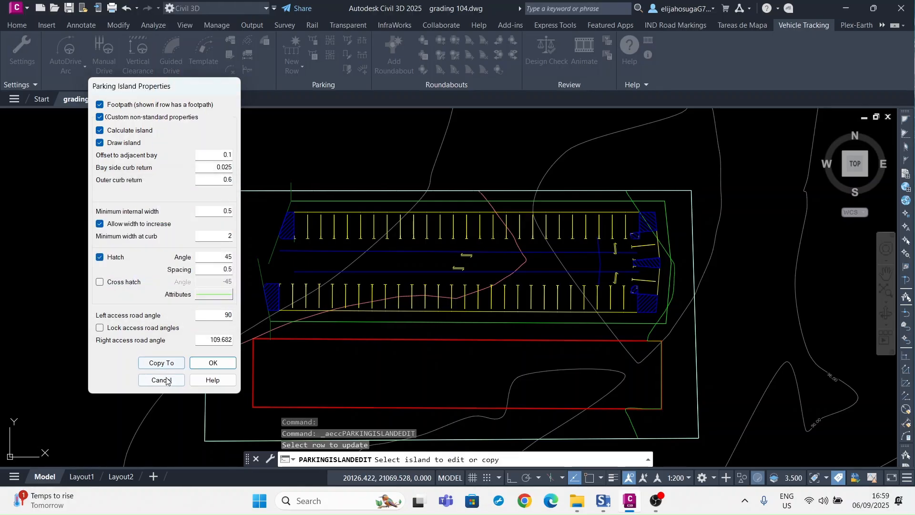
{"action": "left_click", "coordinate": [212, 363]}
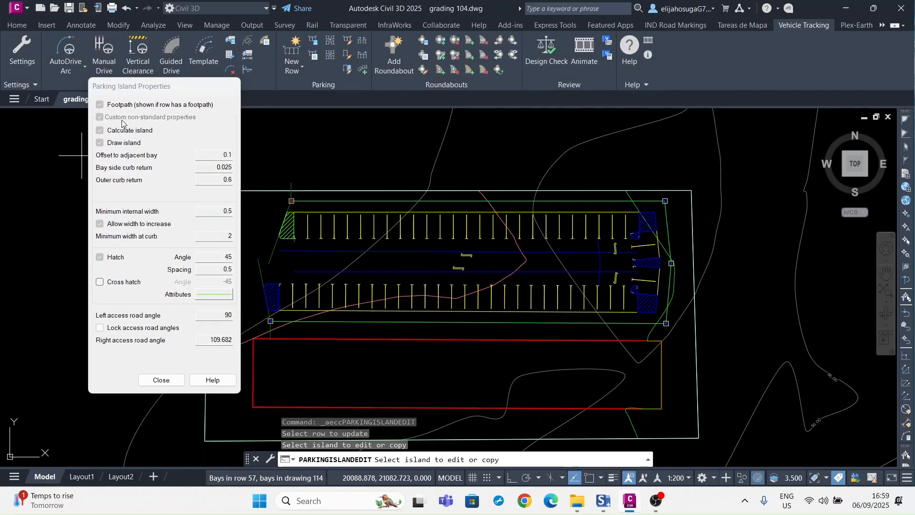
{"action": "left_click", "coordinate": [168, 384]}
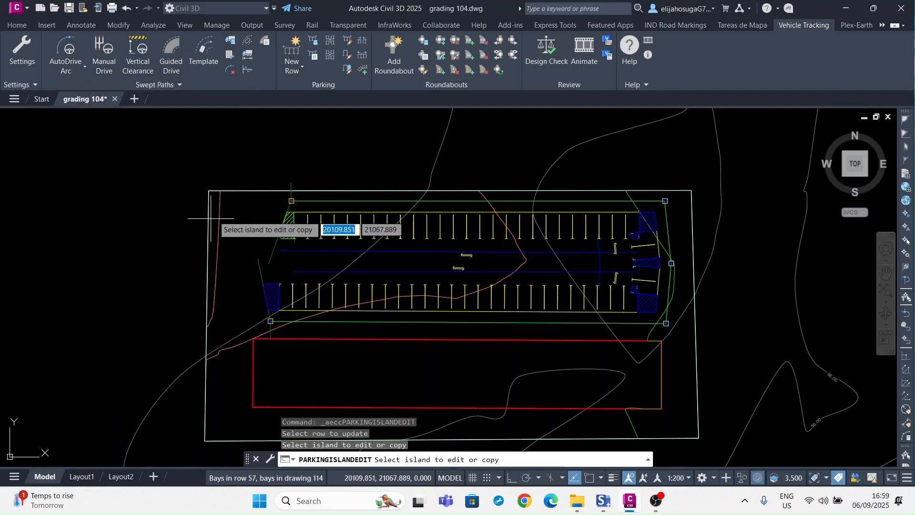
Enable custom non-standard properties for the island at the southern bays' west end and set its hatch colour to green.
{"action": "left_click", "coordinate": [272, 295]}
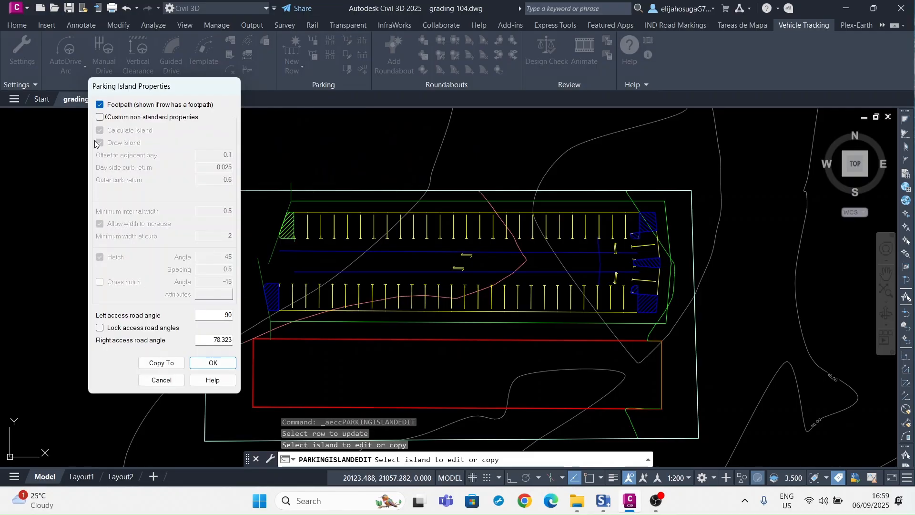
{"action": "left_click", "coordinate": [99, 117]}
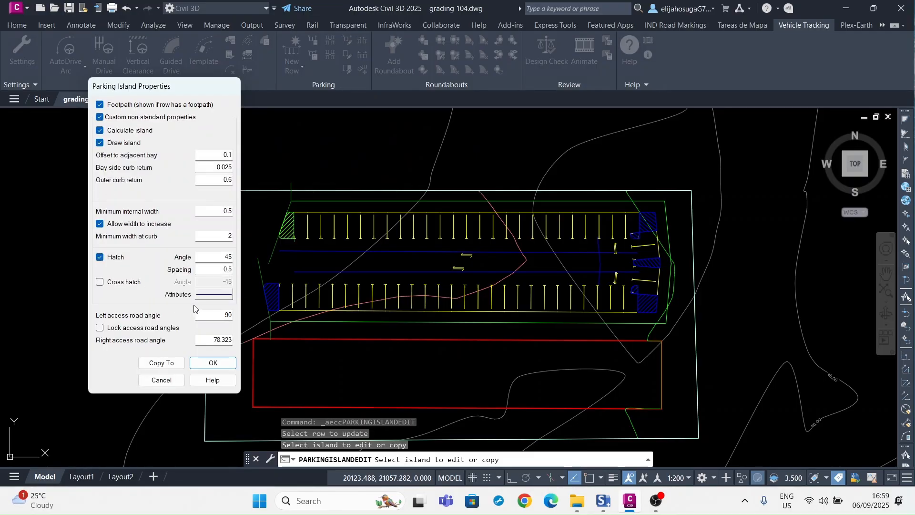
{"action": "left_click", "coordinate": [208, 298]}
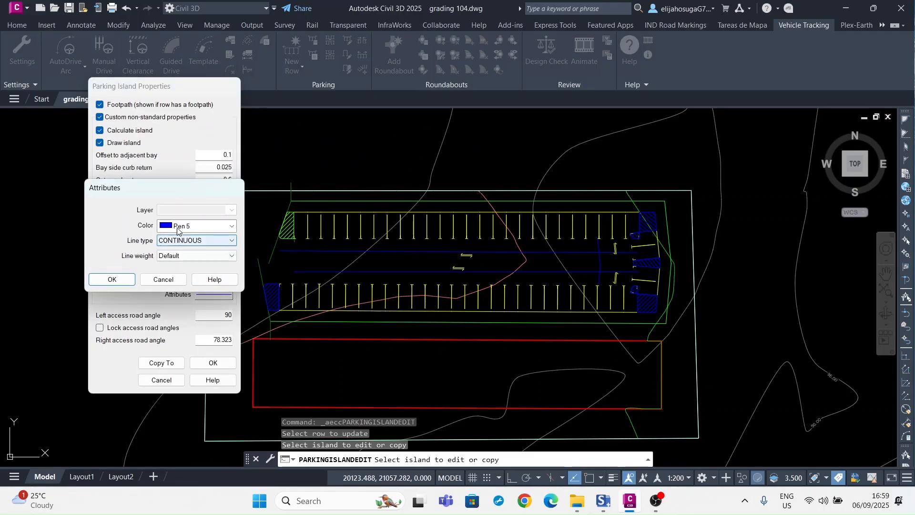
{"action": "left_click", "coordinate": [183, 227]}
{"action": "scroll", "coordinate": [176, 256], "scroll_direction": "down", "scroll_amount": 2}
{"action": "scroll", "coordinate": [176, 247], "scroll_direction": "down", "scroll_amount": 15}
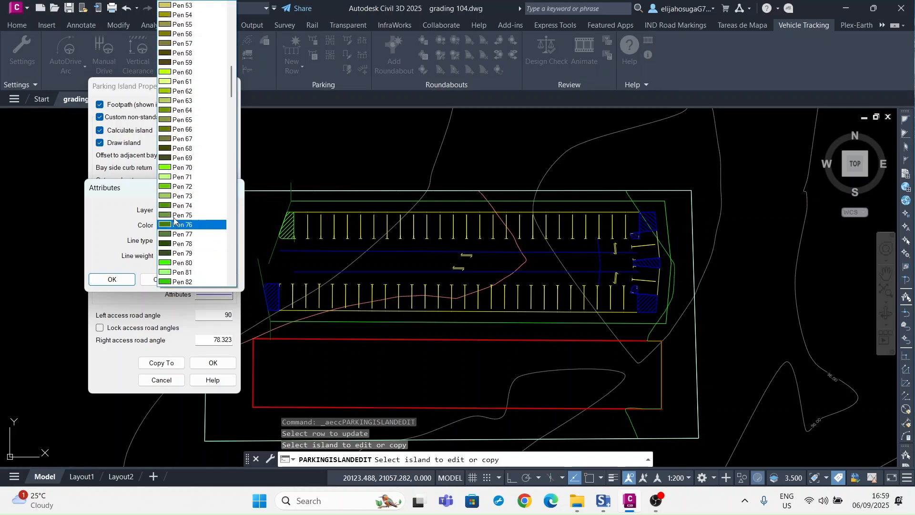
{"action": "left_click", "coordinate": [179, 234]}
{"action": "left_click", "coordinate": [113, 280]}
{"action": "left_click", "coordinate": [211, 361]}
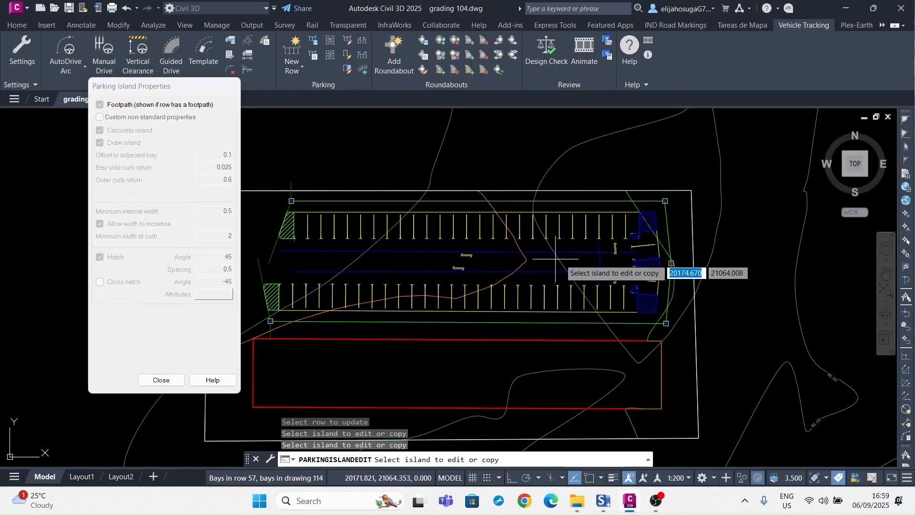
{"action": "left_click", "coordinate": [174, 380]}
Examine the recoloured west islands and compare them with the islands at the parking row's east end.
{"action": "scroll", "coordinate": [305, 215], "scroll_direction": "up", "scroll_amount": 4}
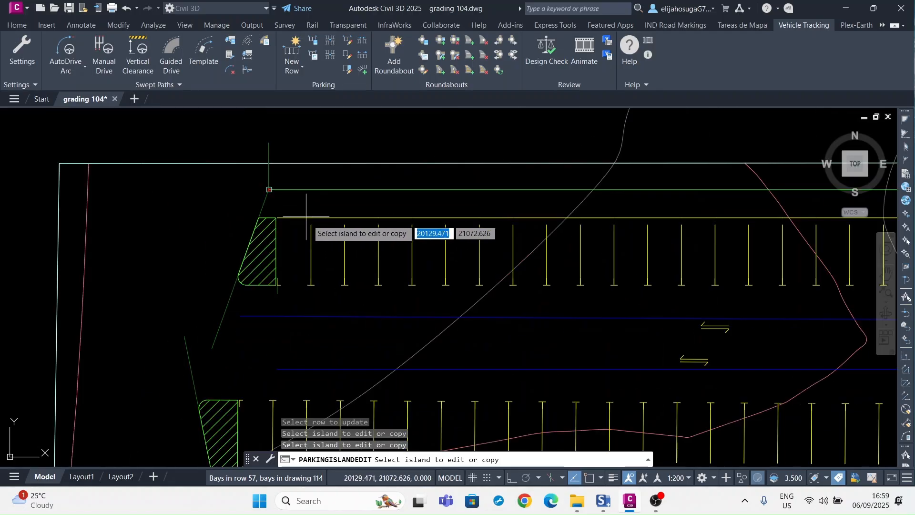
{"action": "scroll", "coordinate": [305, 214], "scroll_direction": "down", "scroll_amount": 6}
{"action": "scroll", "coordinate": [322, 257], "scroll_direction": "up", "scroll_amount": 4}
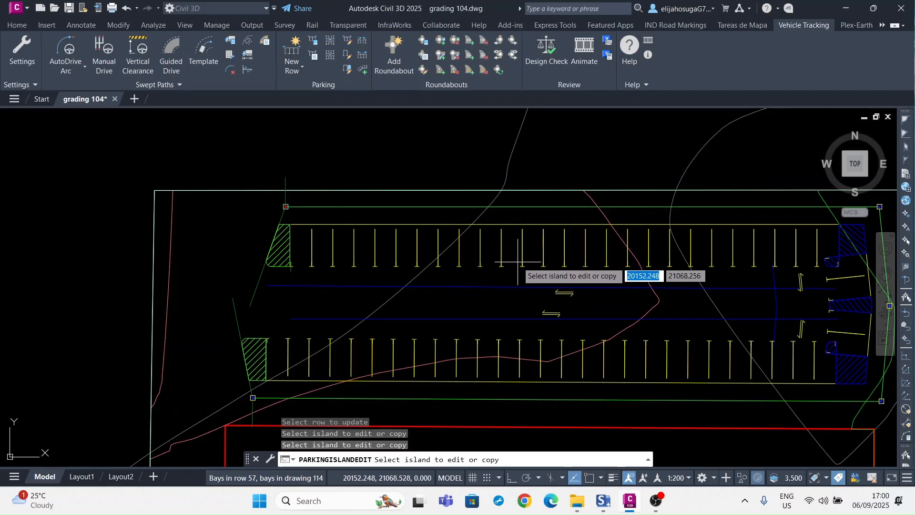
{"action": "middle_click_drag", "start_coordinate": [543, 262], "coordinate": [468, 243]}
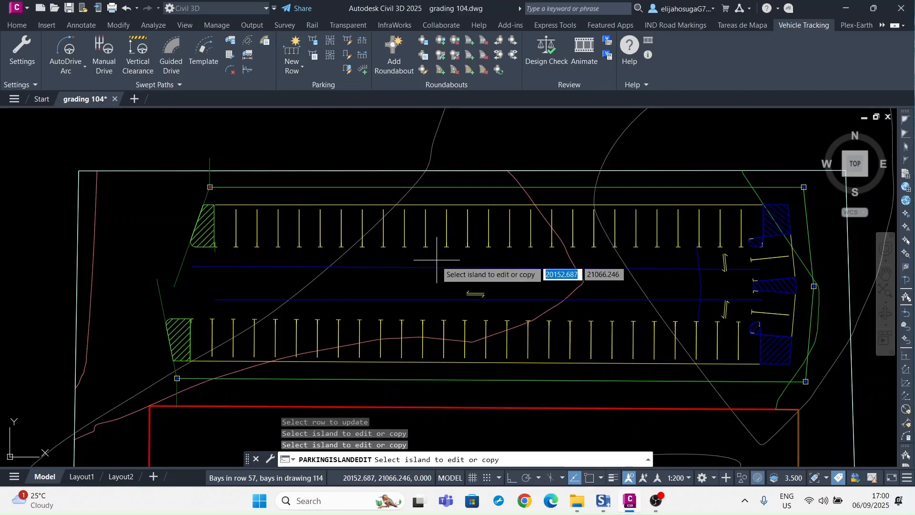
{"action": "scroll", "coordinate": [477, 267], "scroll_direction": "down", "scroll_amount": 4}
{"action": "mouse_move", "coordinate": [464, 265]}
{"action": "middle_mouse_down"}
{"action": "mouse_move", "coordinate": [392, 190]}
{"action": "mouse_move", "coordinate": [407, 222]}
{"action": "middle_mouse_up"}
{"action": "scroll", "coordinate": [382, 229], "scroll_direction": "up", "scroll_amount": 2}
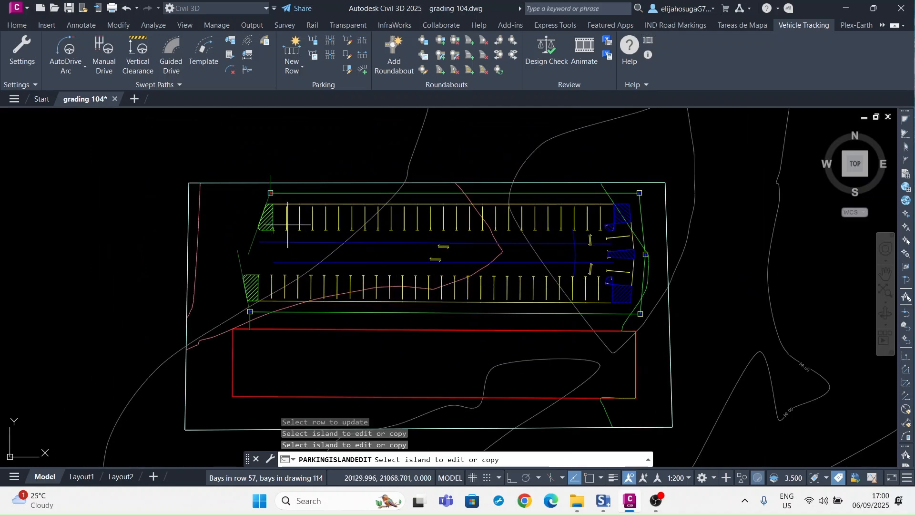
{"action": "scroll", "coordinate": [295, 229], "scroll_direction": "up", "scroll_amount": 2}
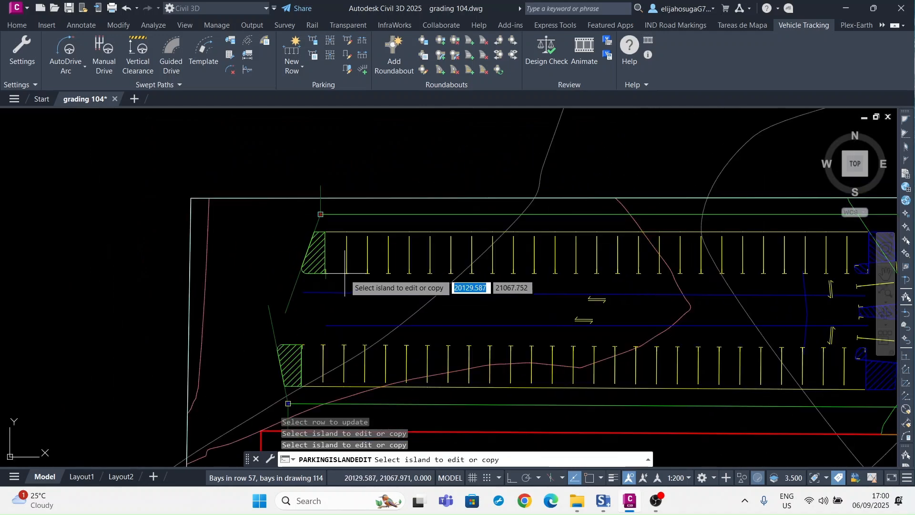